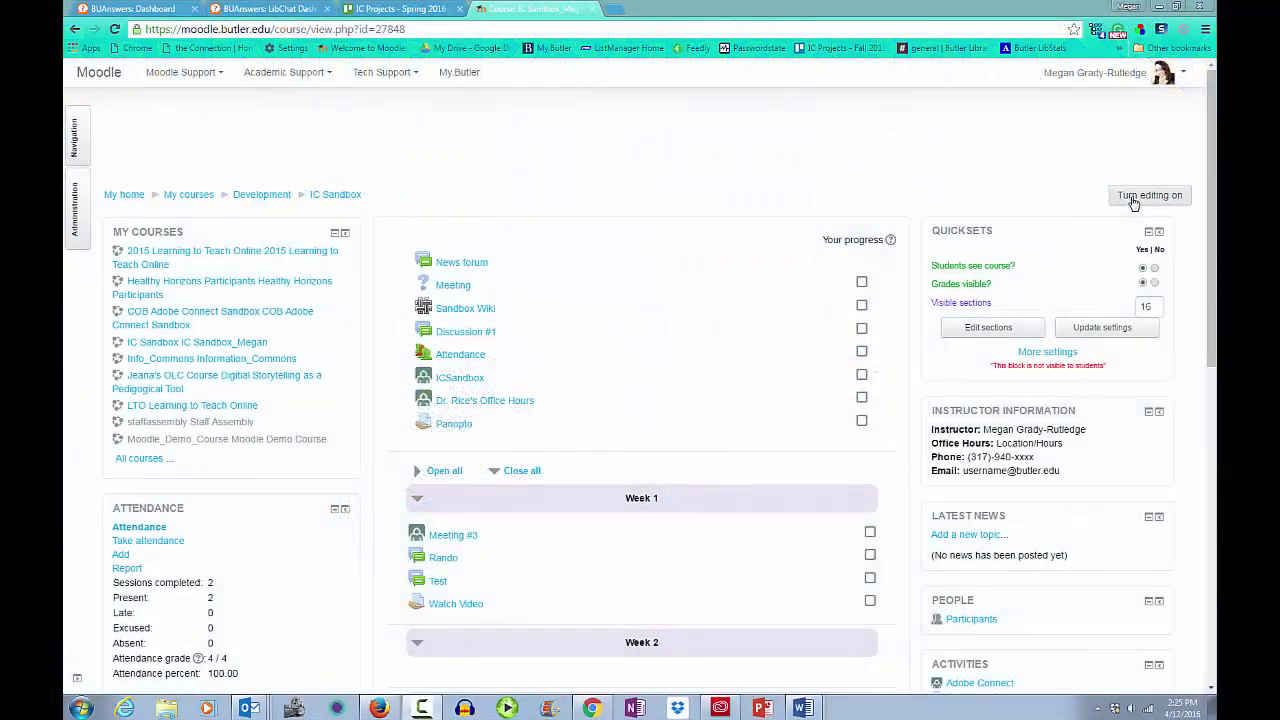
Turn on editing for the IC Sandbox course and add a Forum activity to Week 2.
click(1149, 195)
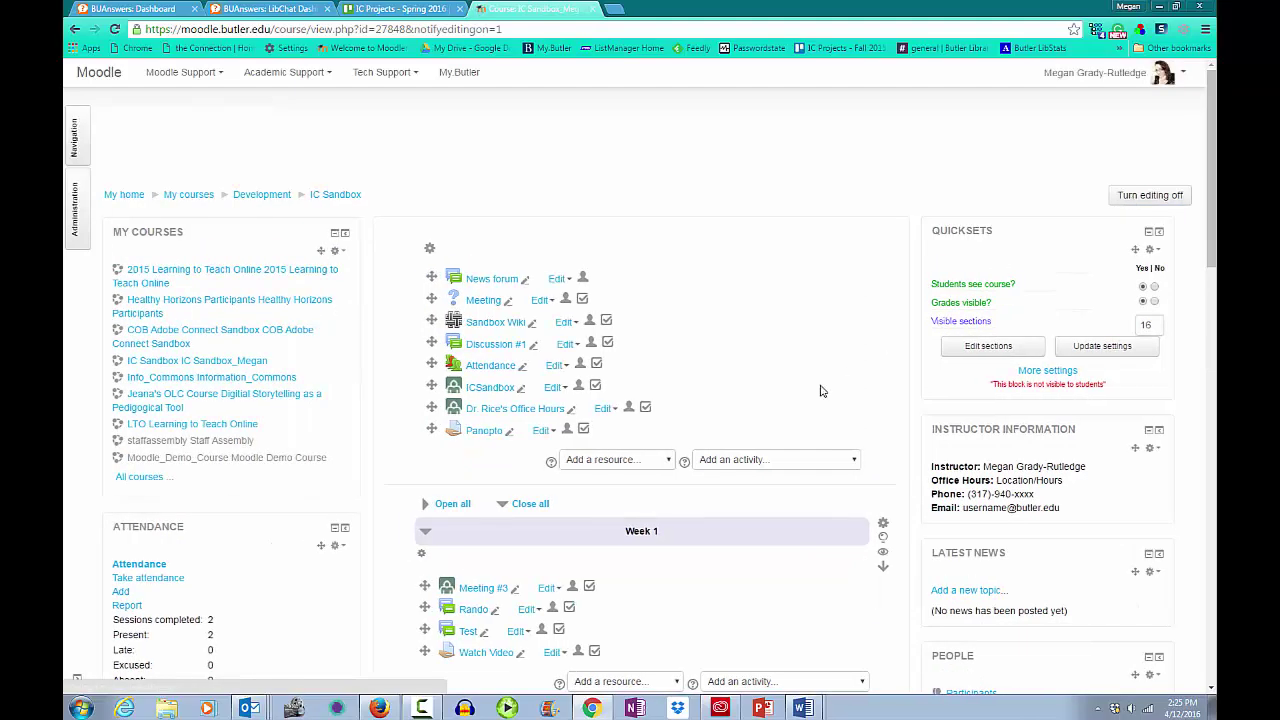
scroll(895, 521, down, 3)
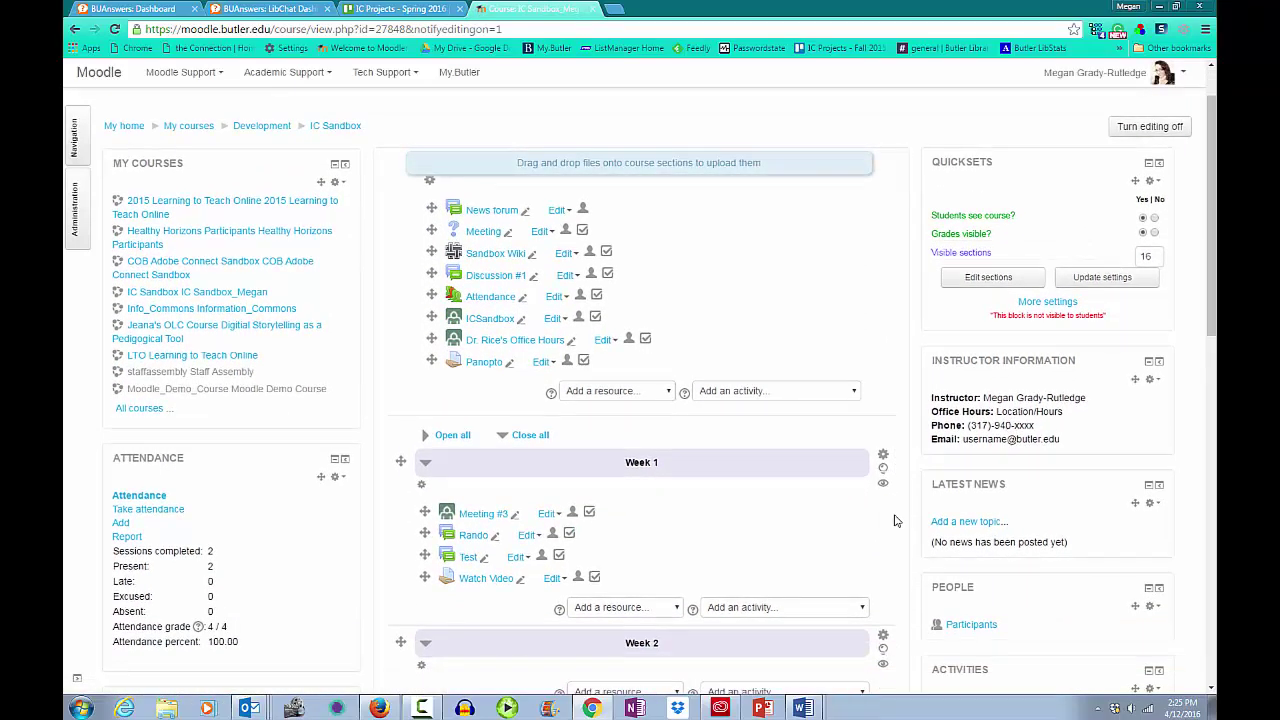
scroll(895, 521, down, 1)
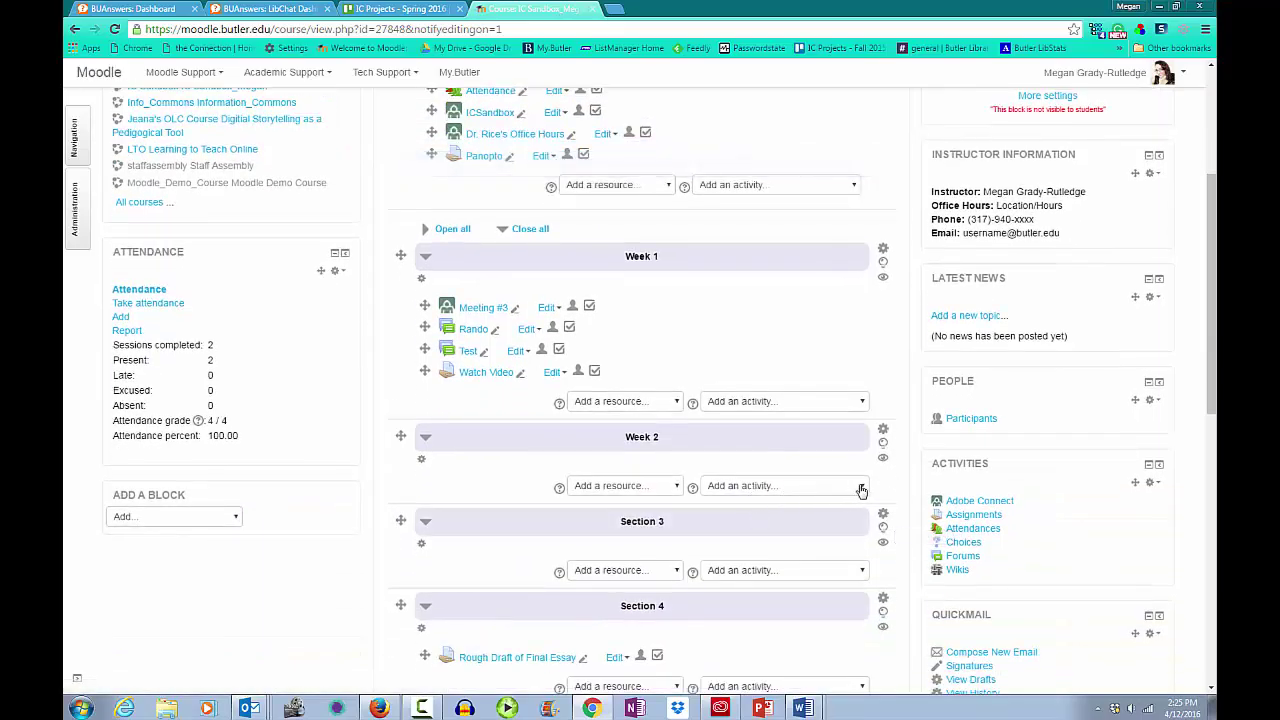
click(865, 490)
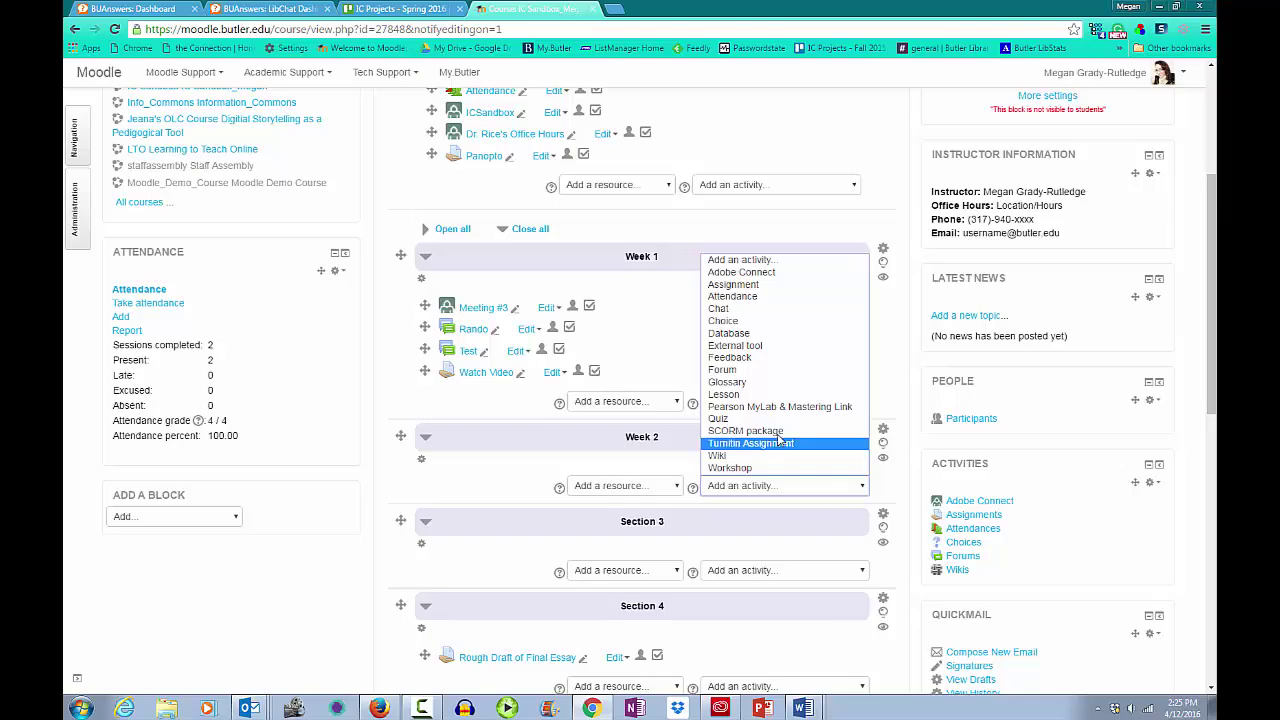
click(722, 370)
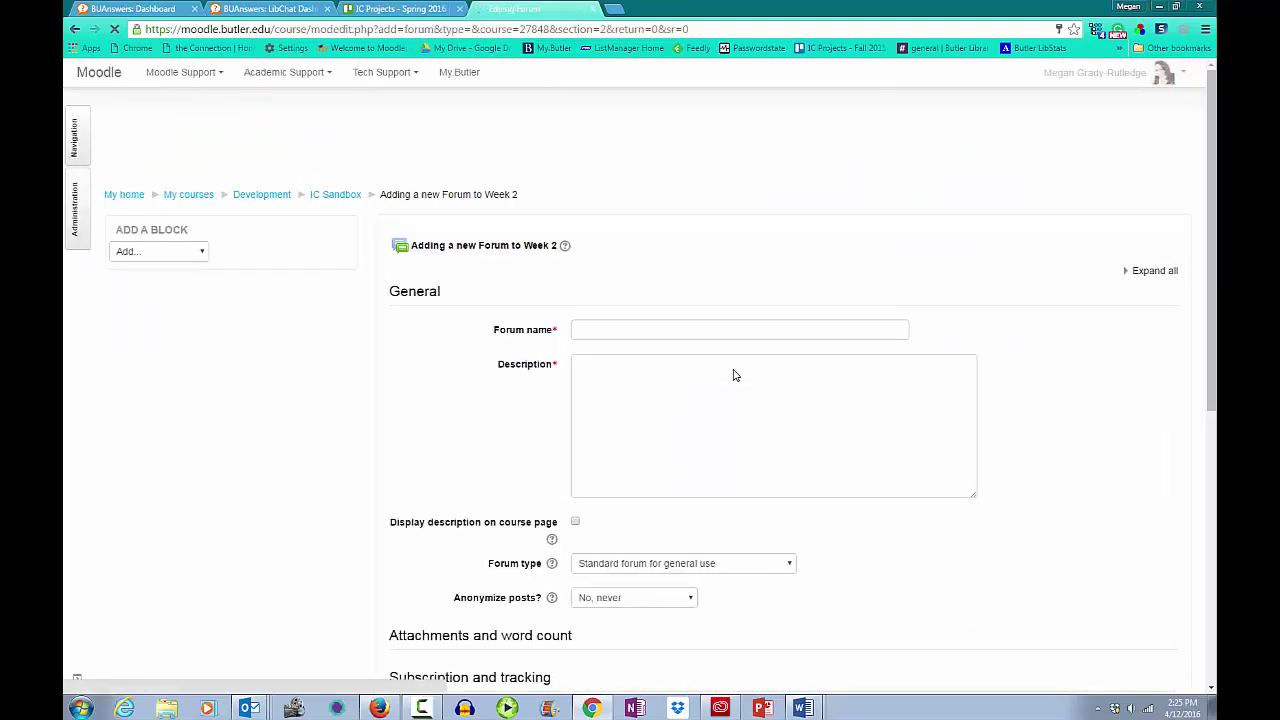
Name the forum "Autobiography of a Face" and fill its description with the question about Lucy's outward appearance in non-italic text.
click(584, 331)
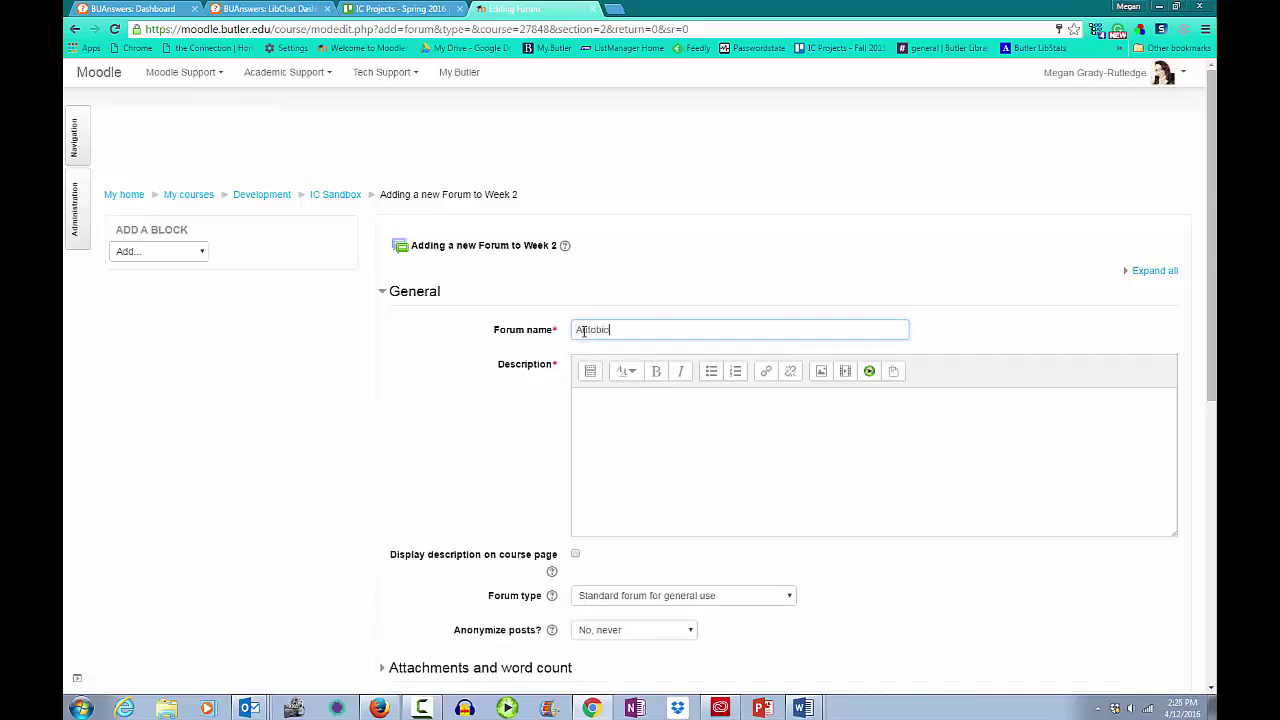
text(Autobiography of a Face)
click(641, 427)
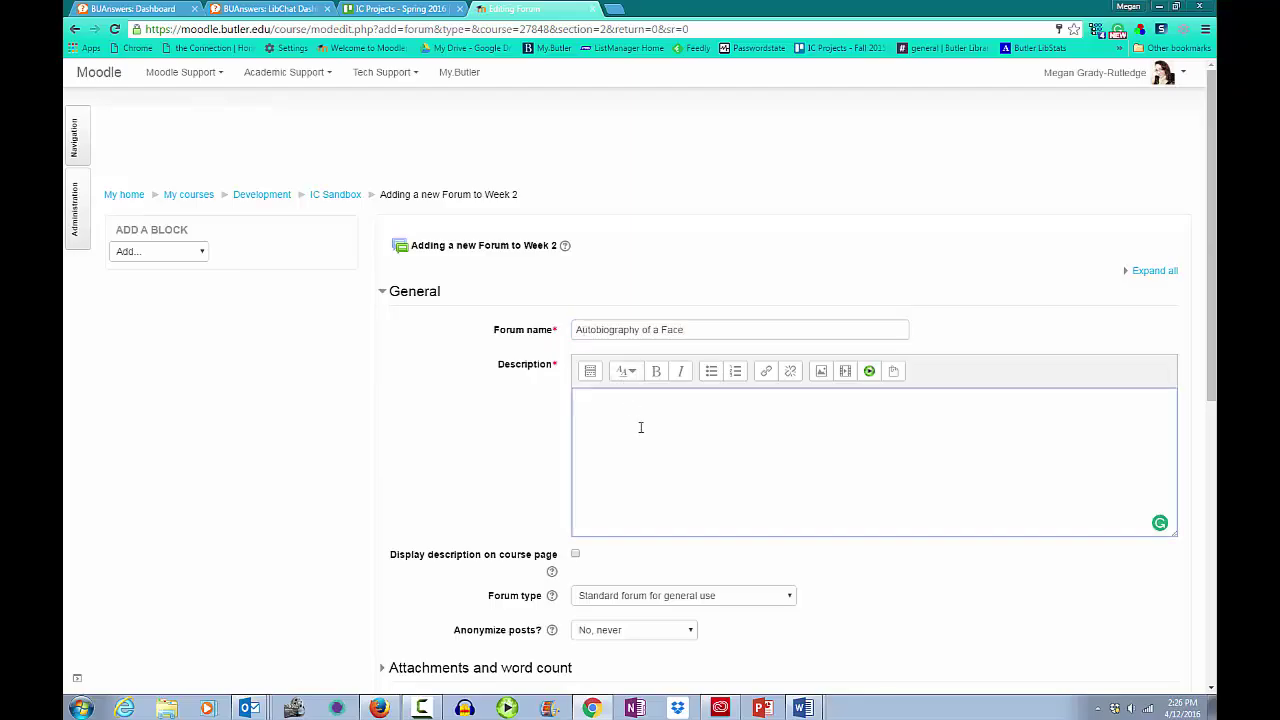
text(Lucy says of her outward appearance, "I have this image of what I look like, and I hand it over to them [other people] and look only for the negative ways in which they reflect it back at me." How does your own estimation of your outward appearance differ from Lucy's?)
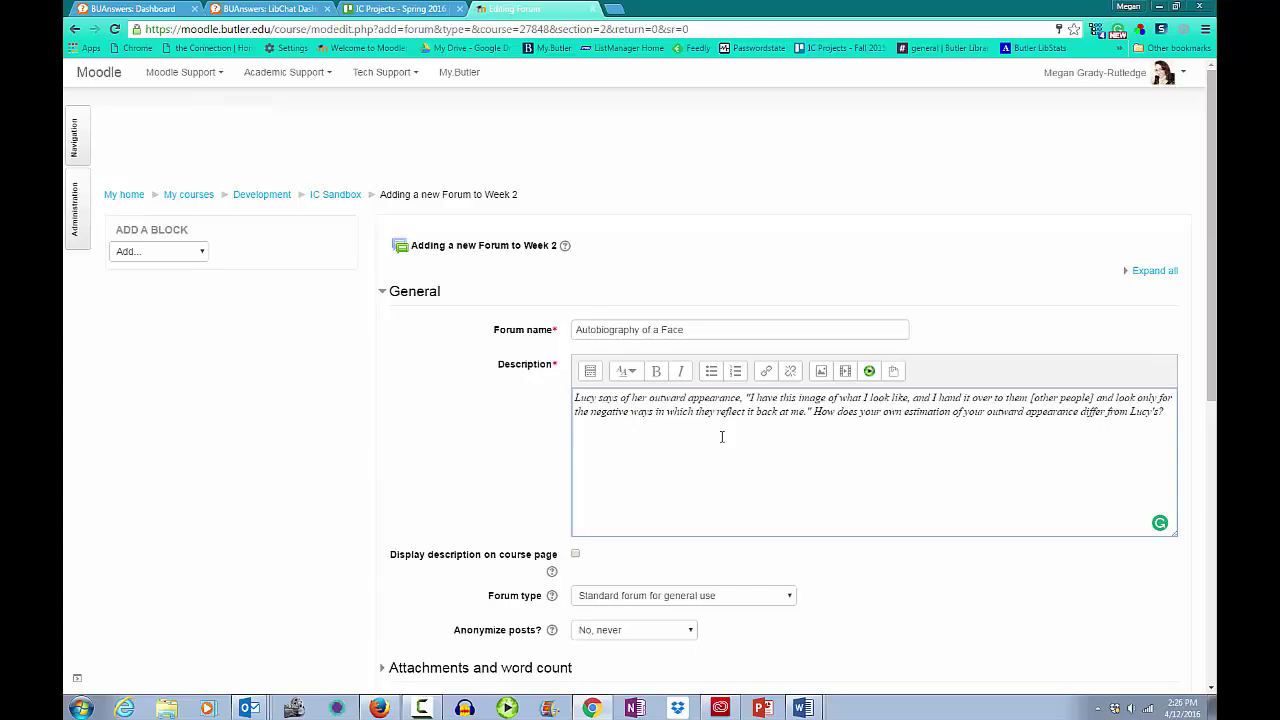
drag(1168, 414, 531, 400)
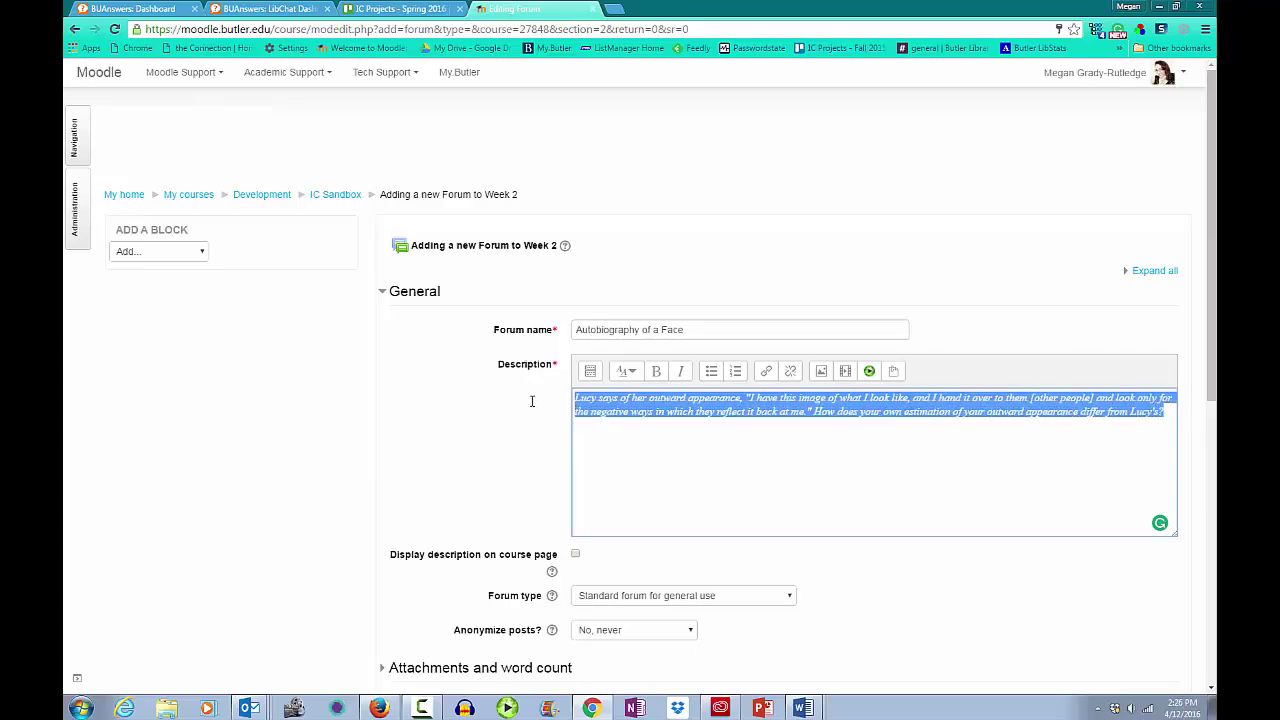
click(683, 375)
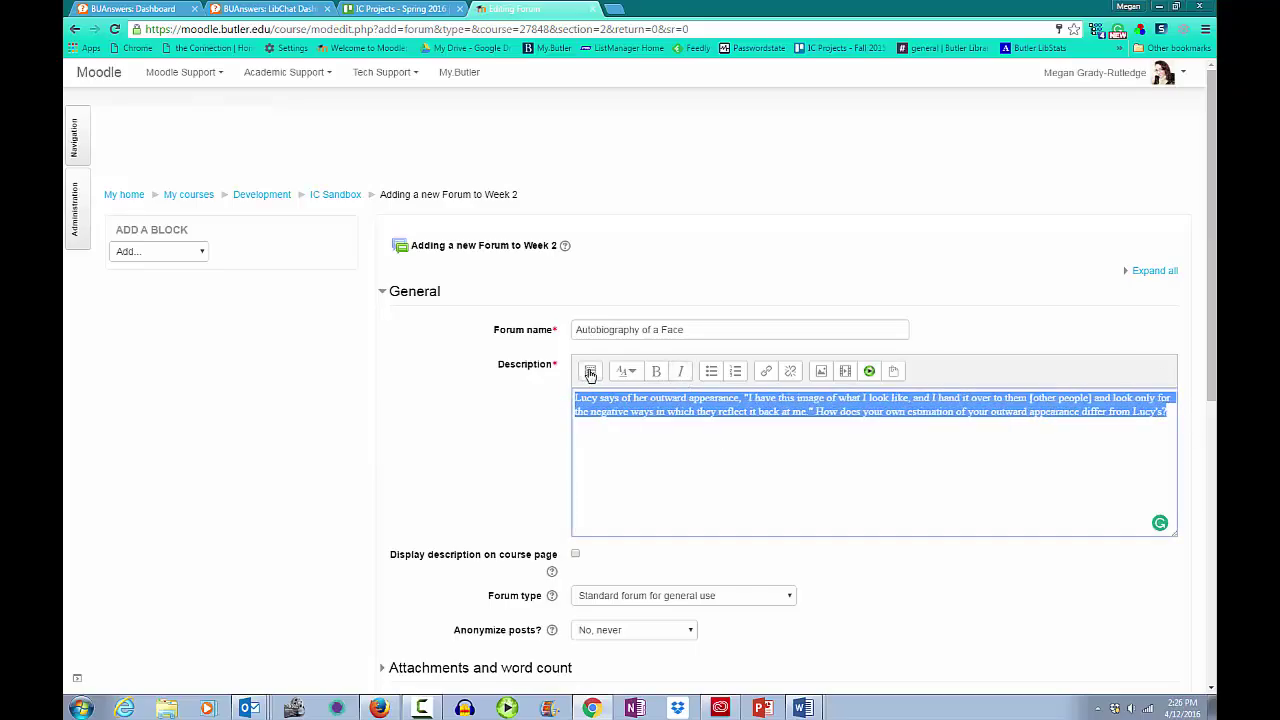
Inspect the description using the expanded editor's accessibility checker, screenreader helper and HTML source view.
click(590, 372)
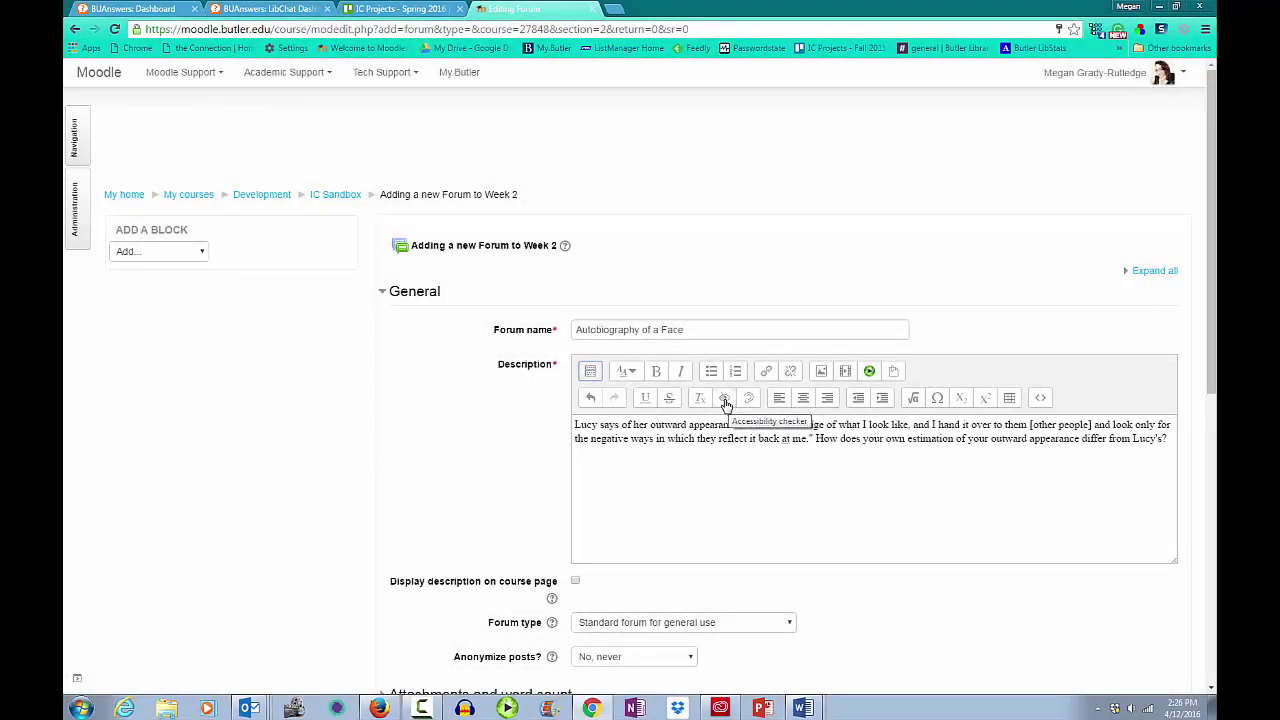
click(725, 399)
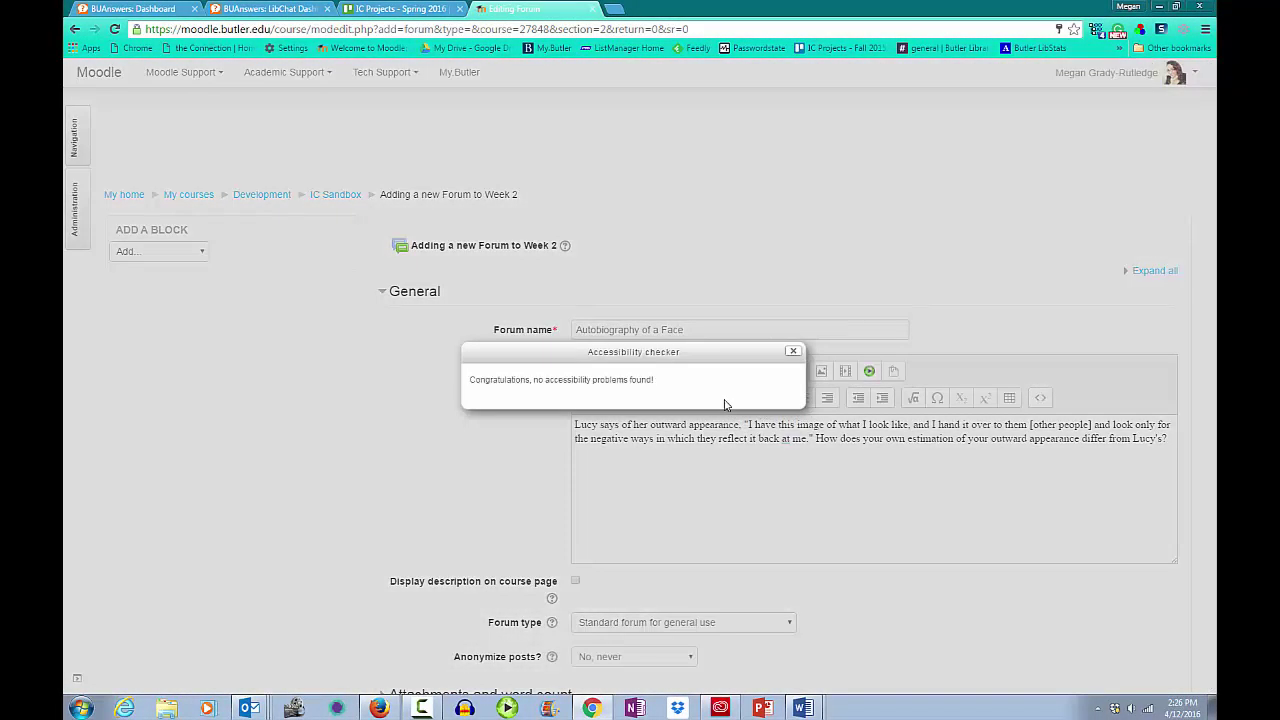
click(792, 351)
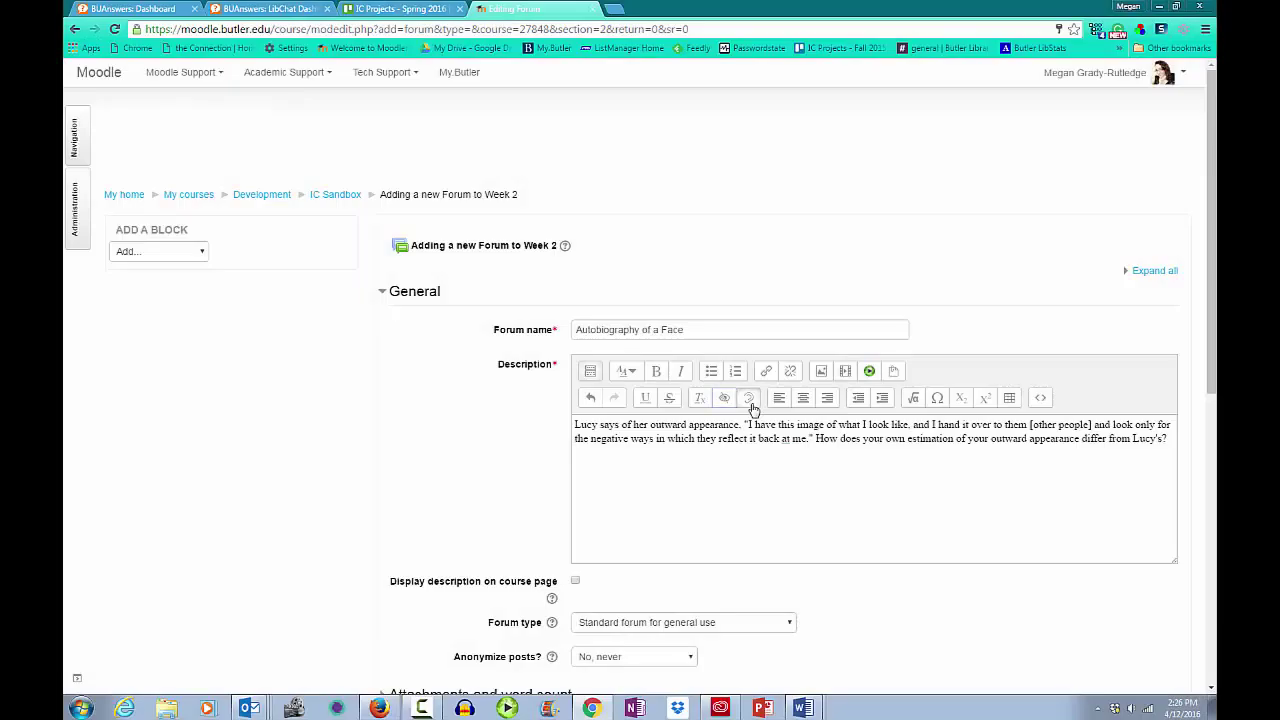
click(749, 397)
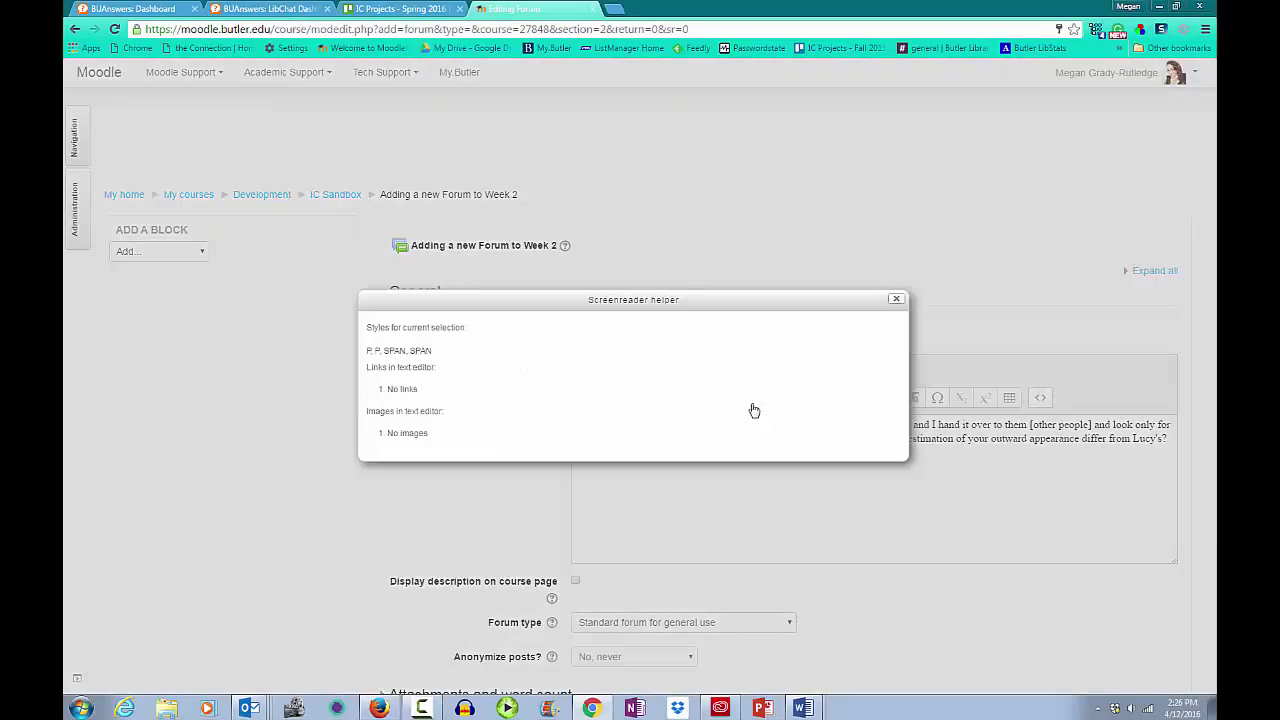
click(896, 301)
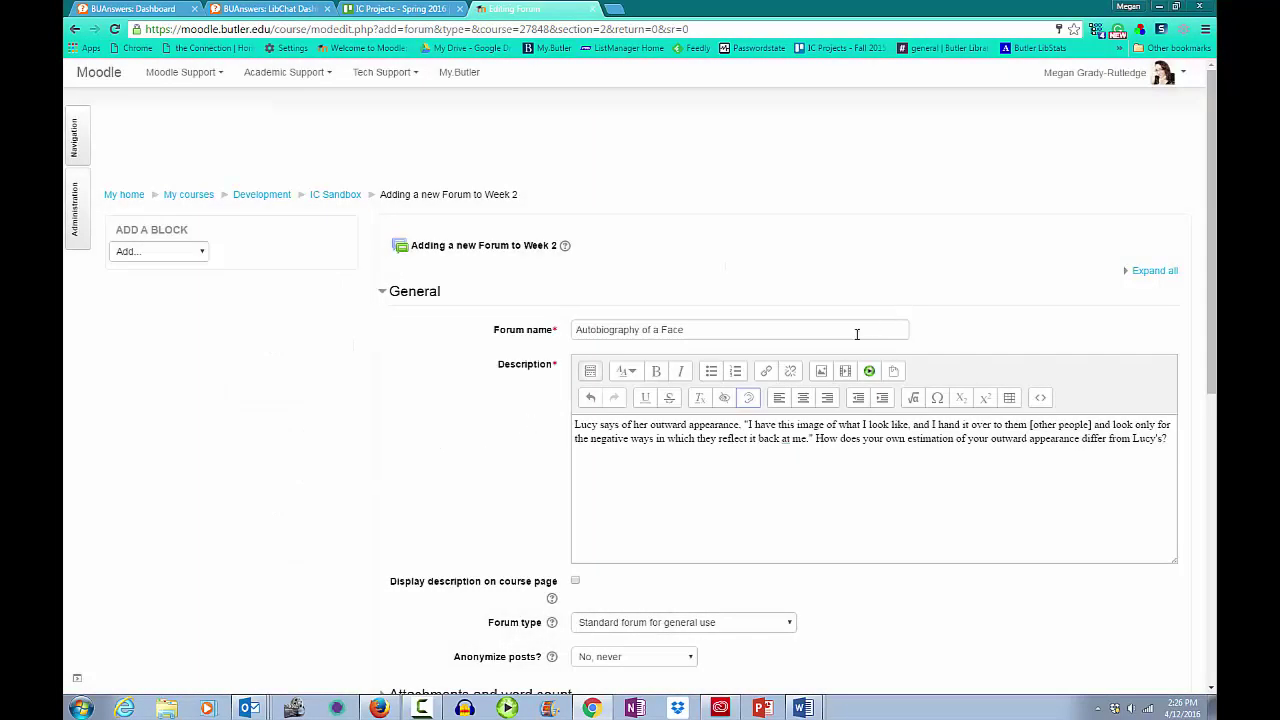
click(1041, 399)
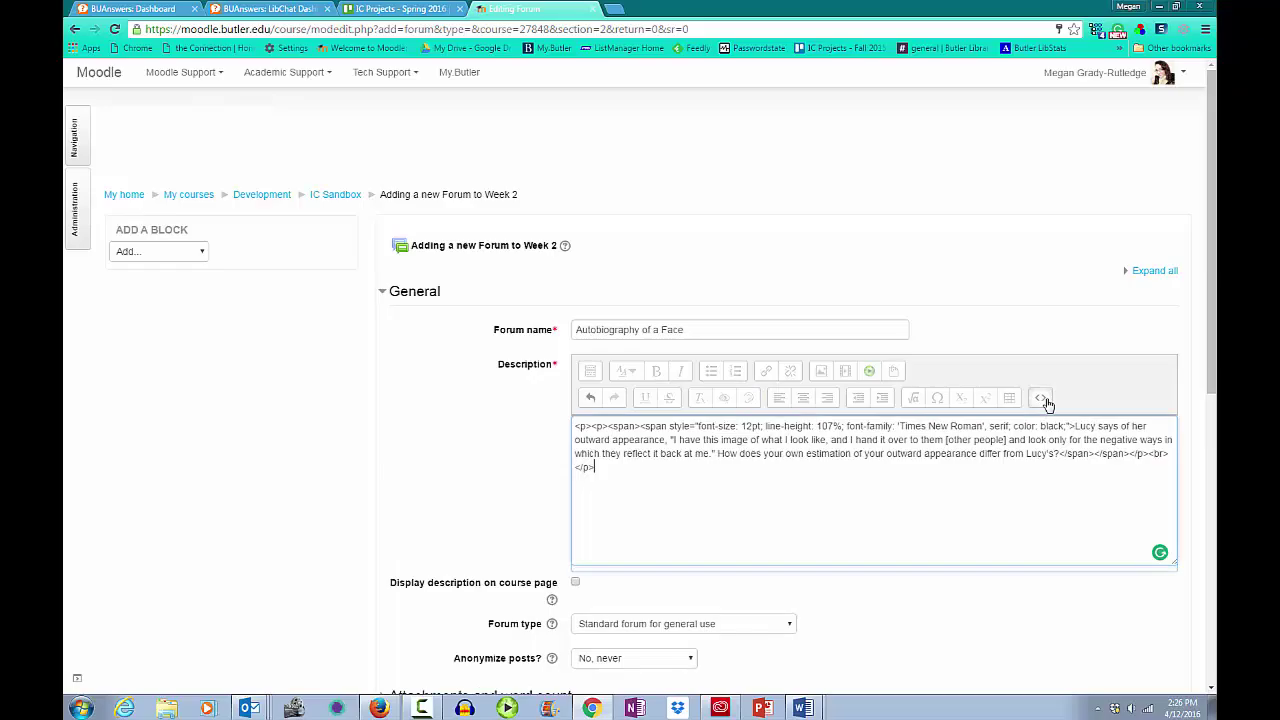
click(1044, 399)
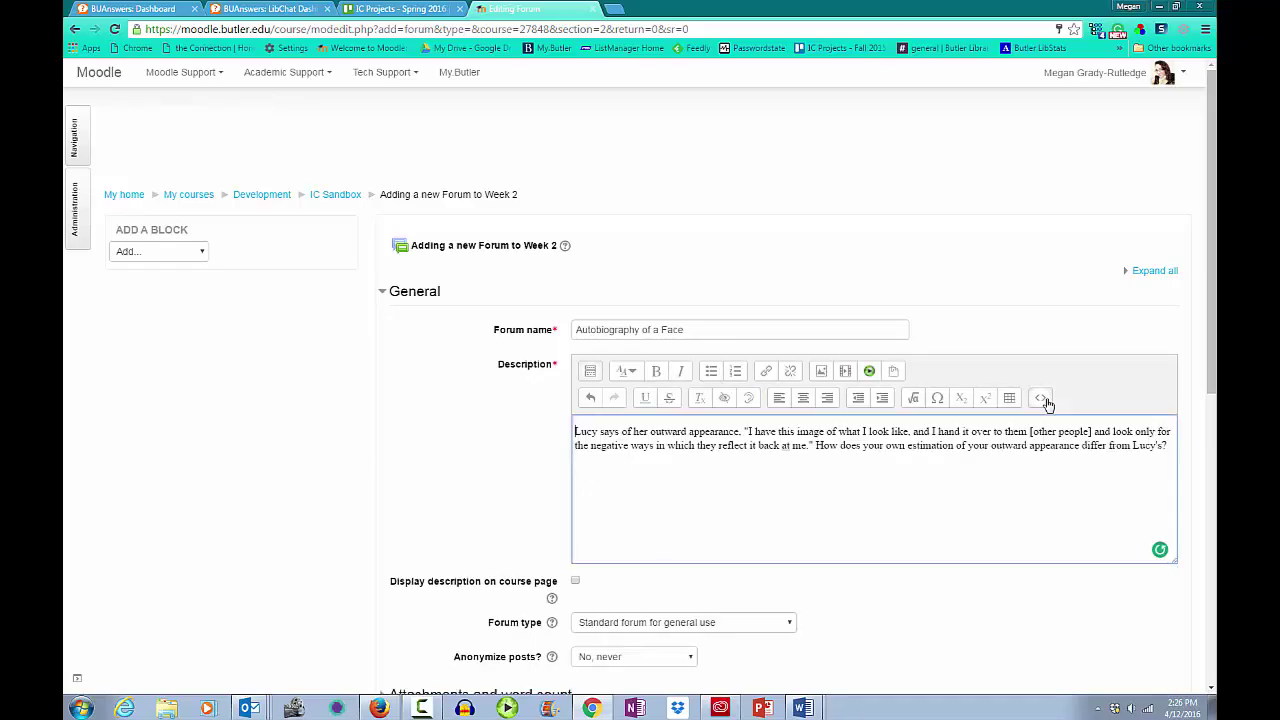
Set the forum type to "Q and A forum" and consult the help on forum types.
scroll(520, 519, down, 3)
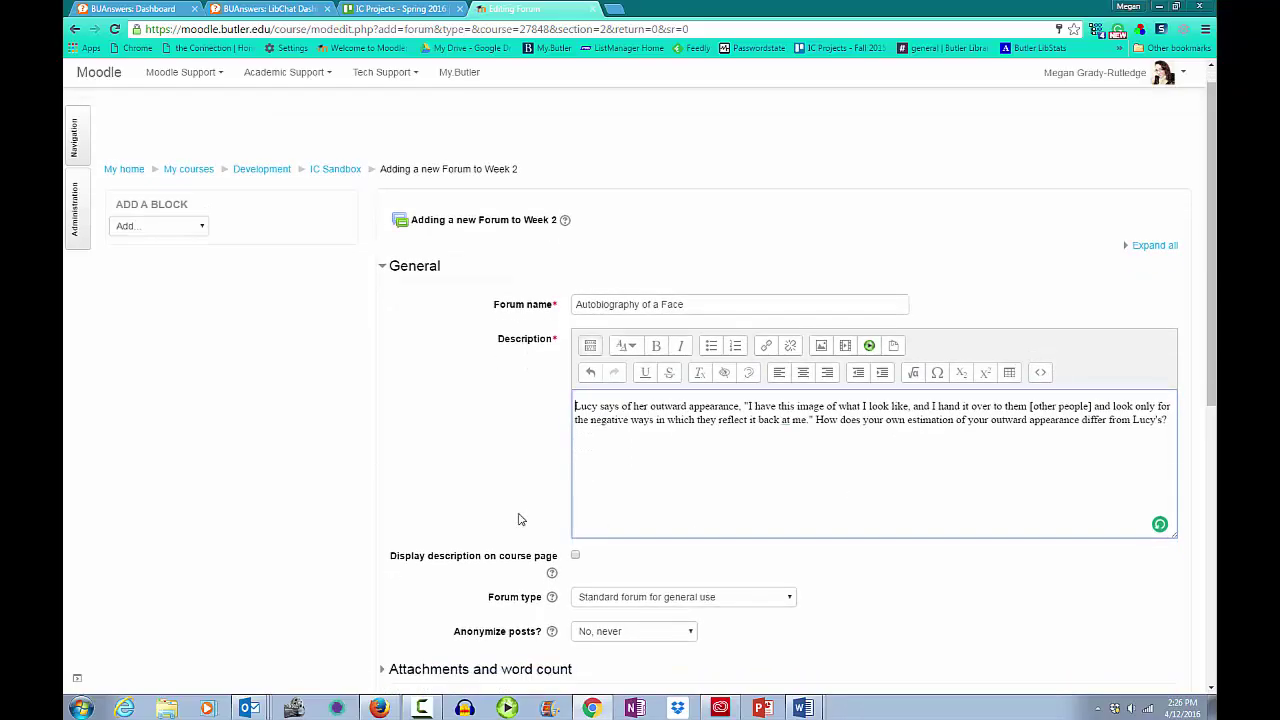
scroll(520, 519, down, 2)
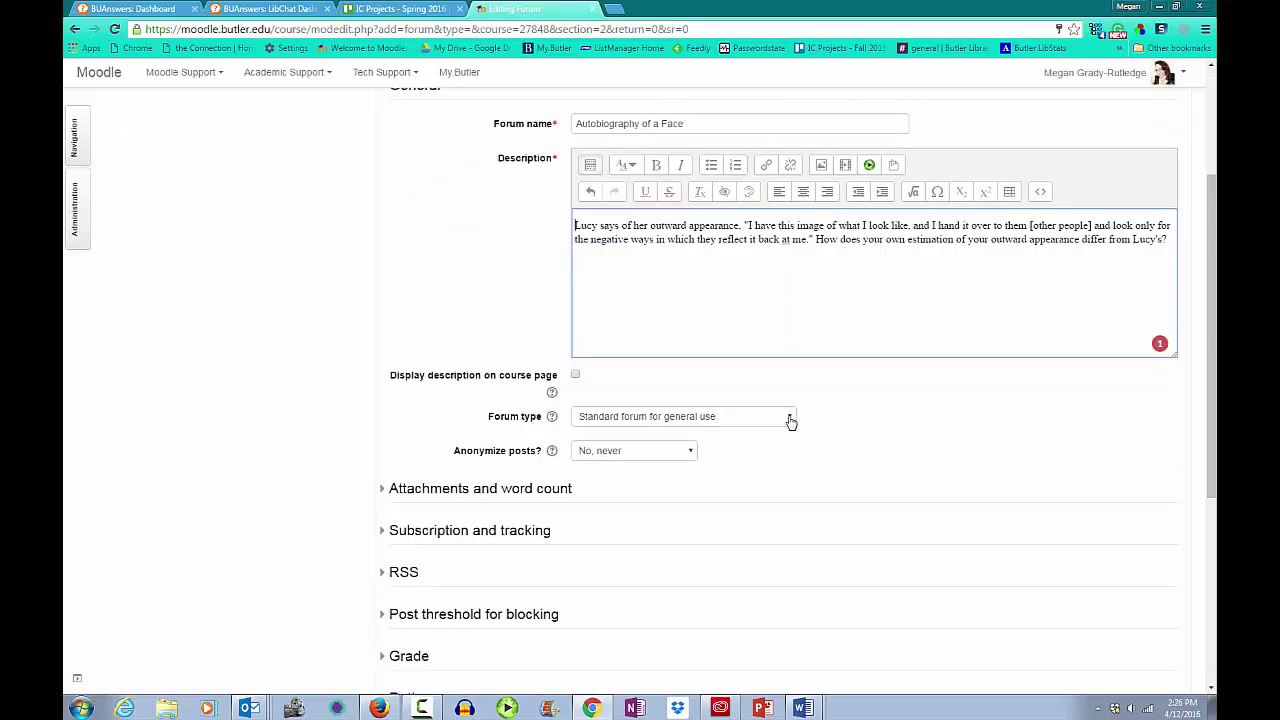
click(790, 420)
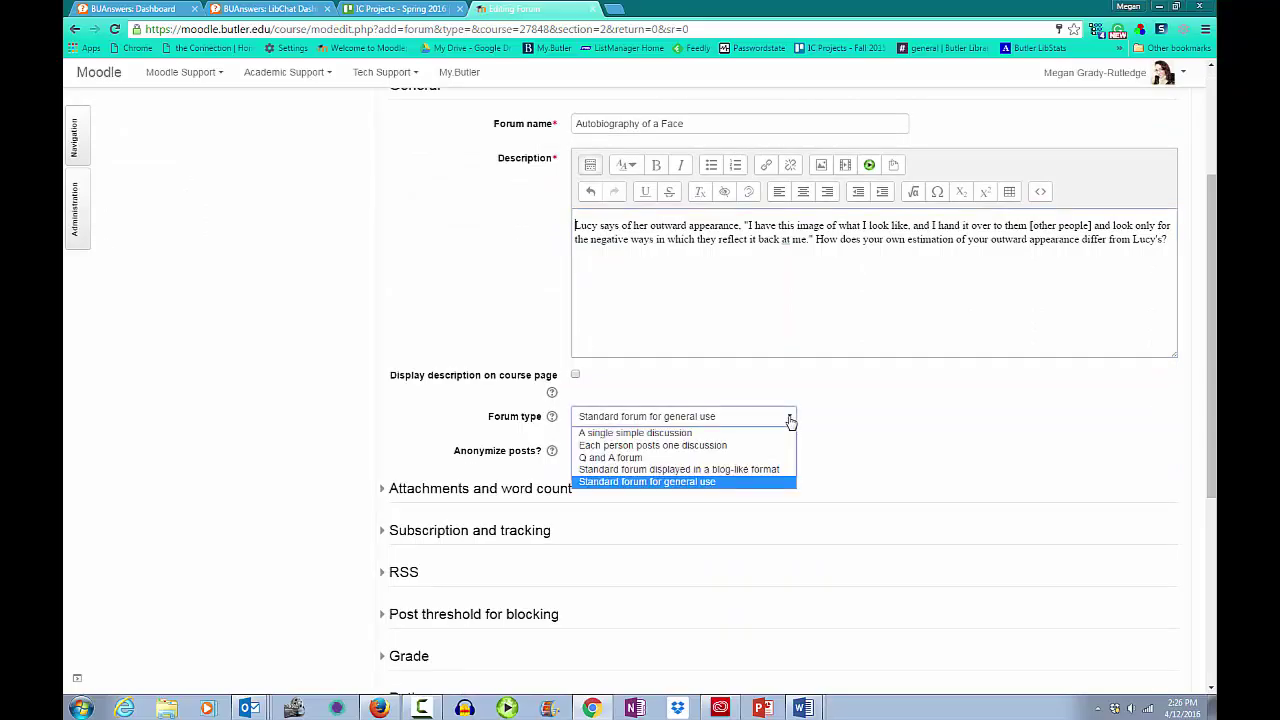
click(637, 458)
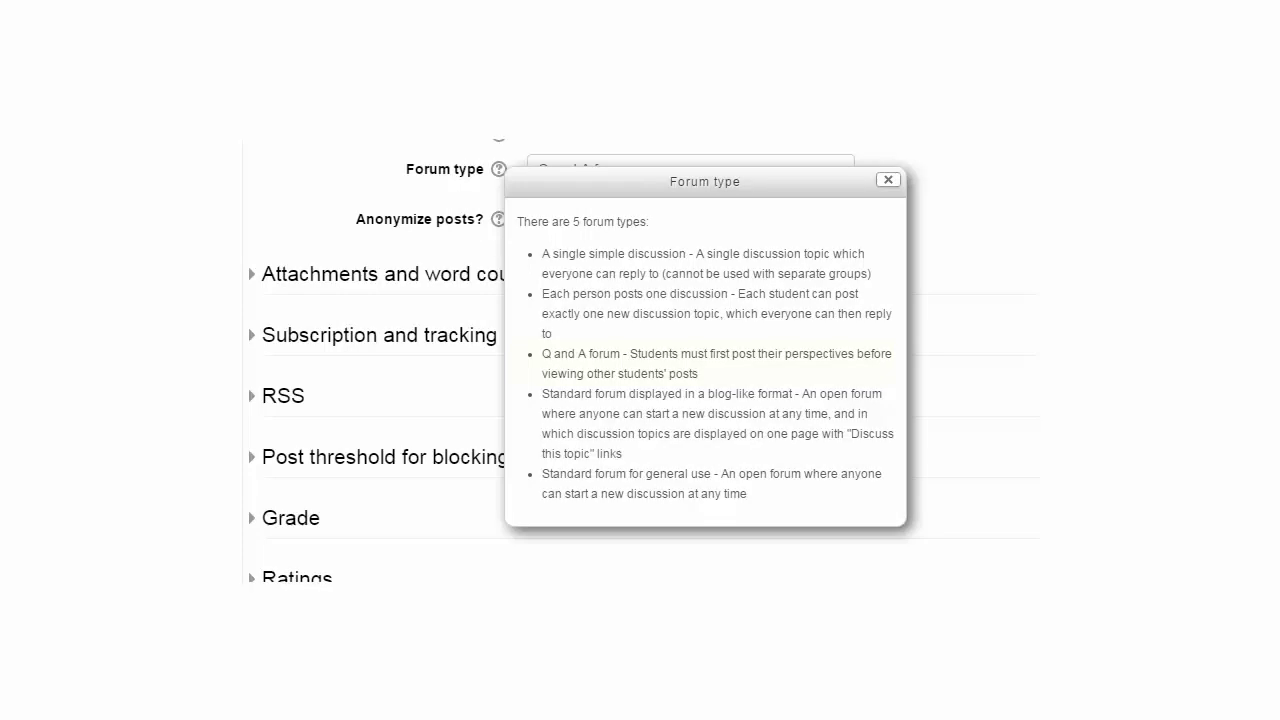
click(551, 416)
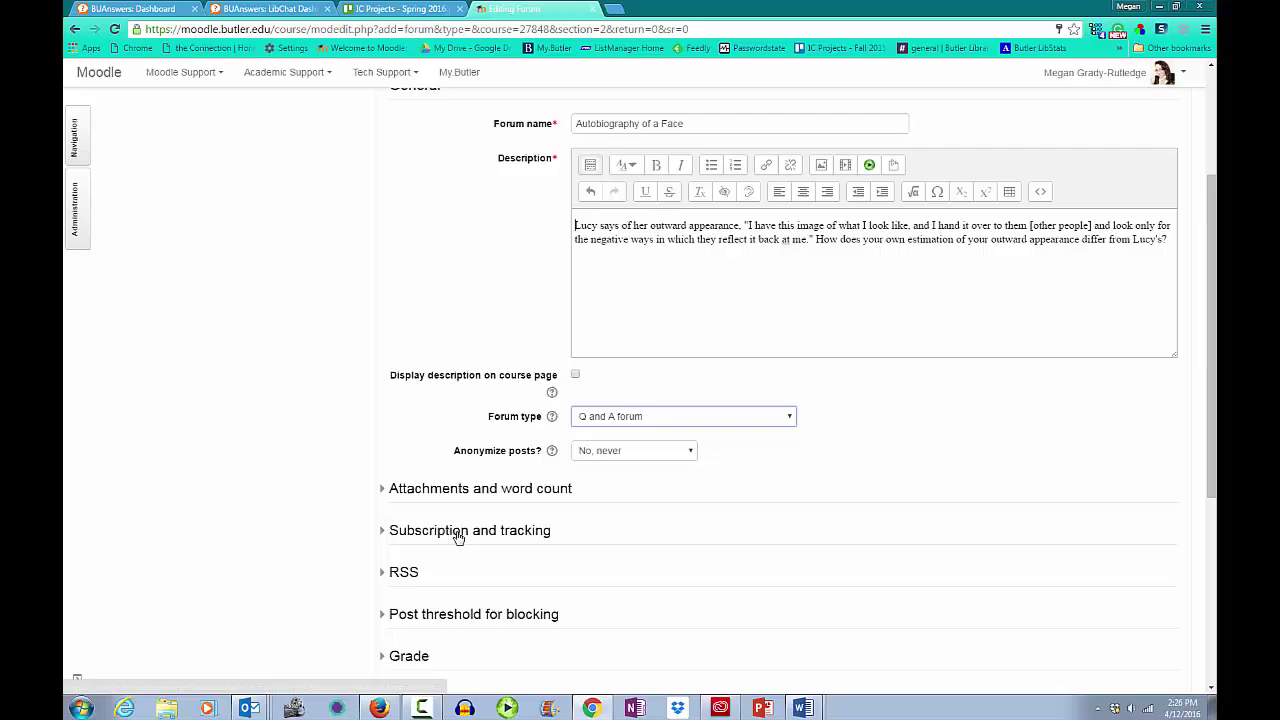
Set the forum's grade category to Assignments.
scroll(477, 566, down, 3)
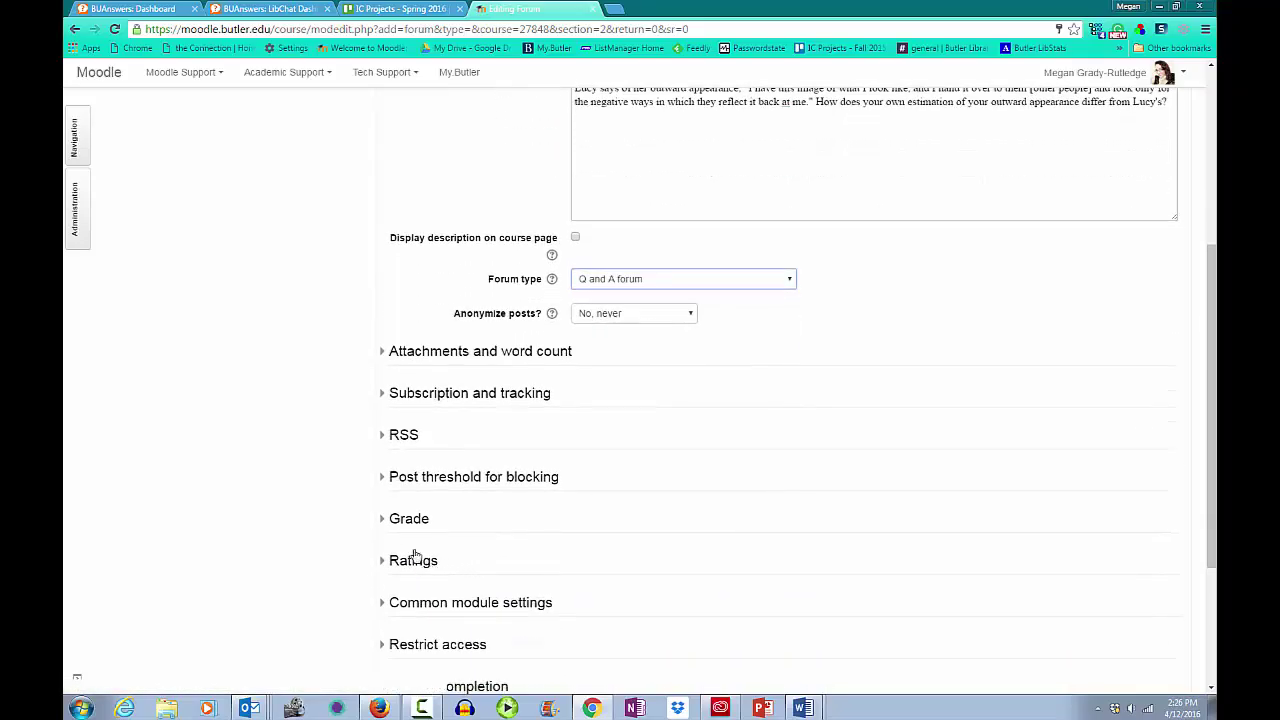
click(401, 519)
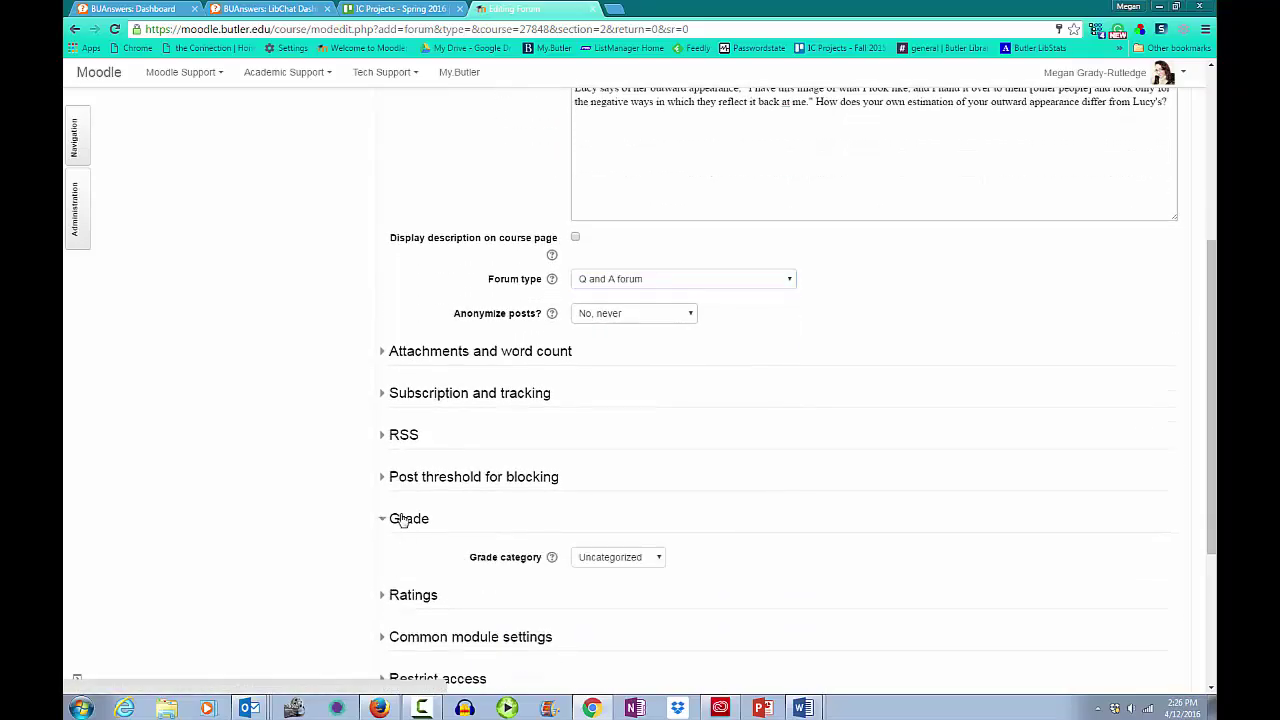
click(659, 560)
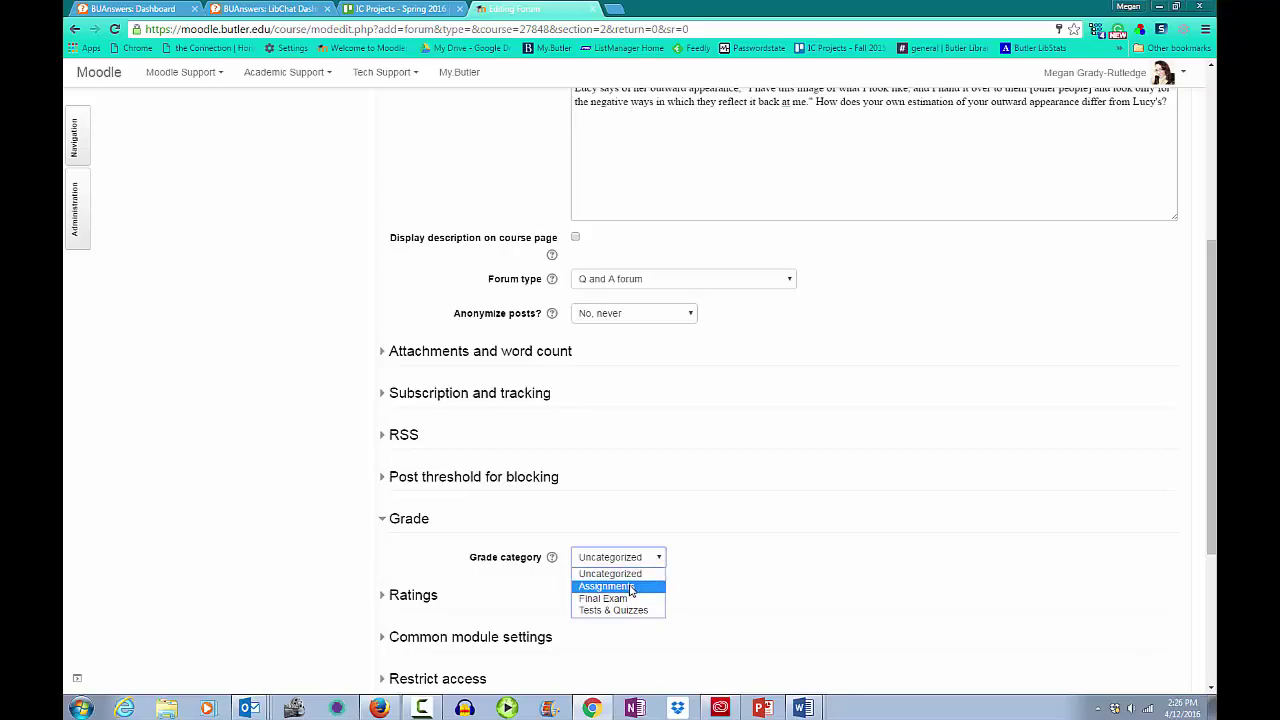
click(630, 588)
Set the ratings to the "Sum of ratings" aggregate type with 10 maximum points, and save the forum, returning to the course.
scroll(688, 507, down, 3)
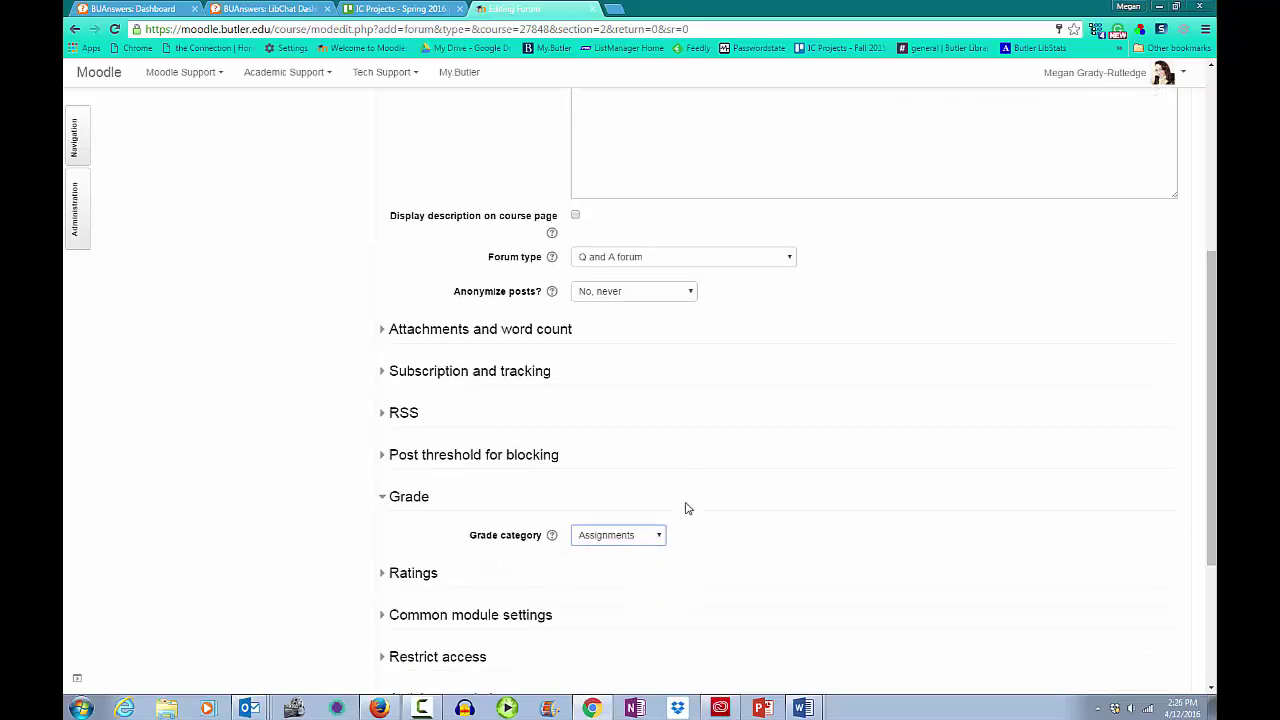
click(392, 389)
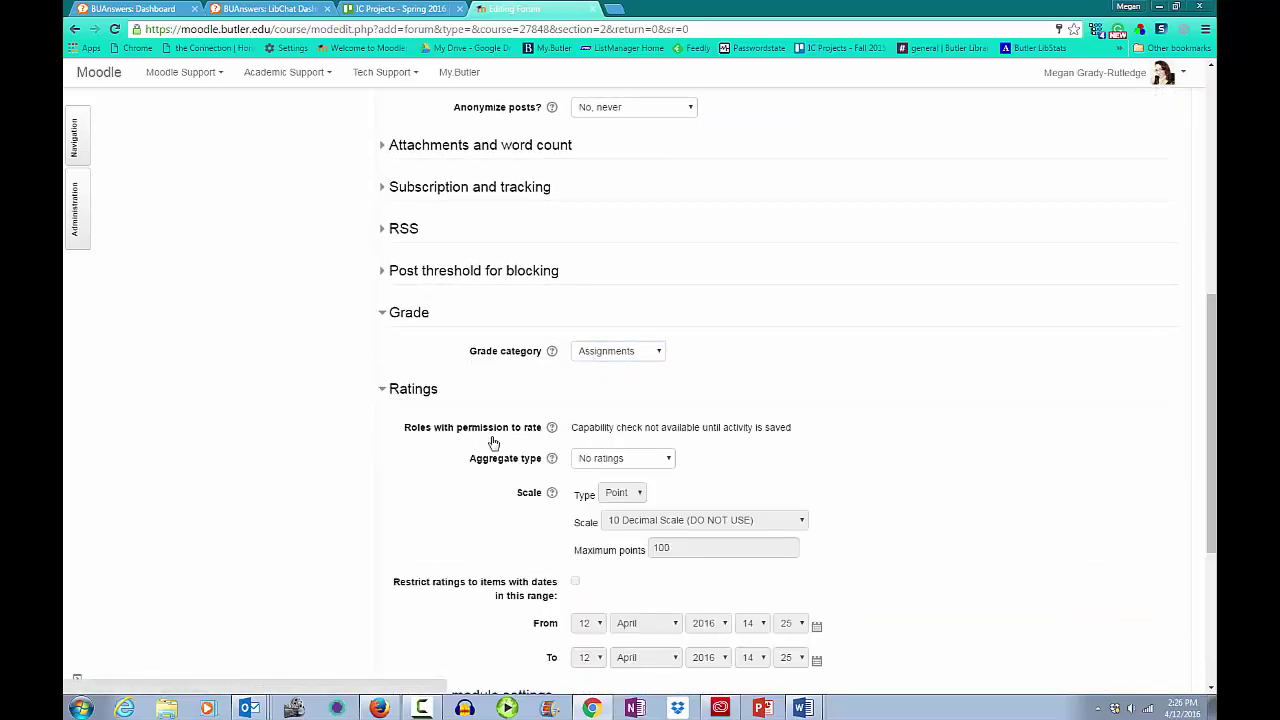
click(672, 463)
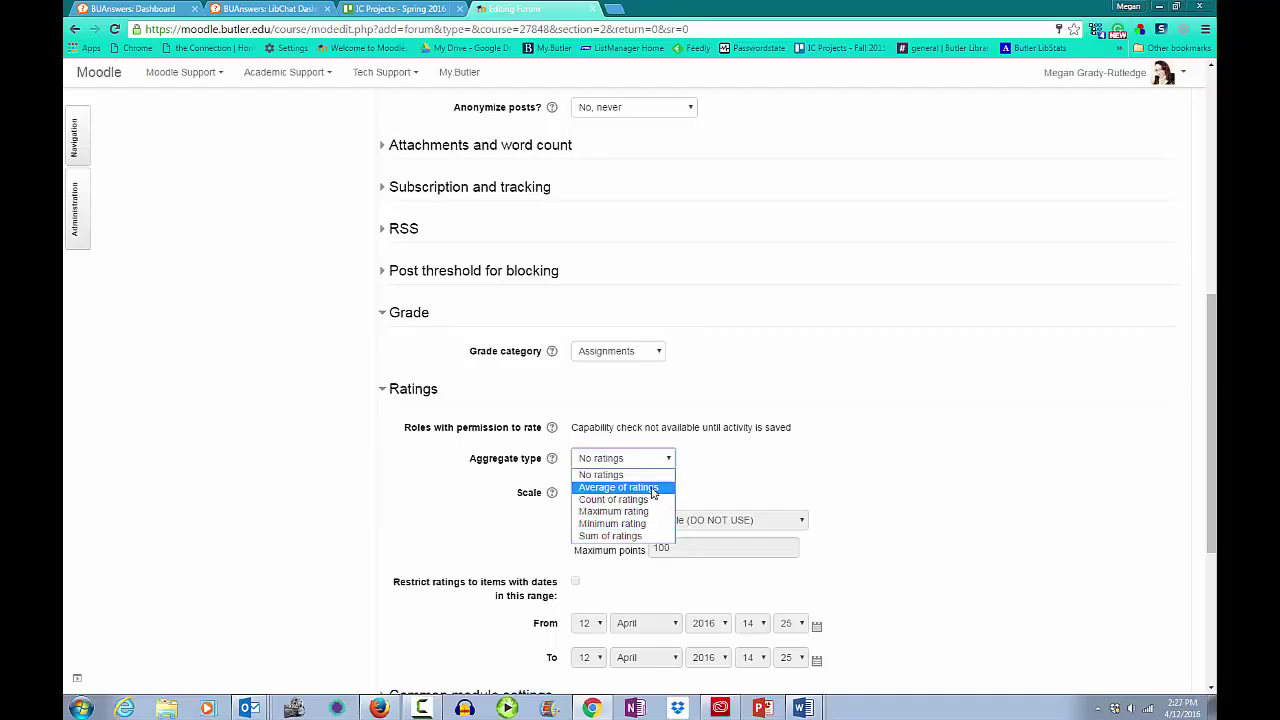
click(641, 537)
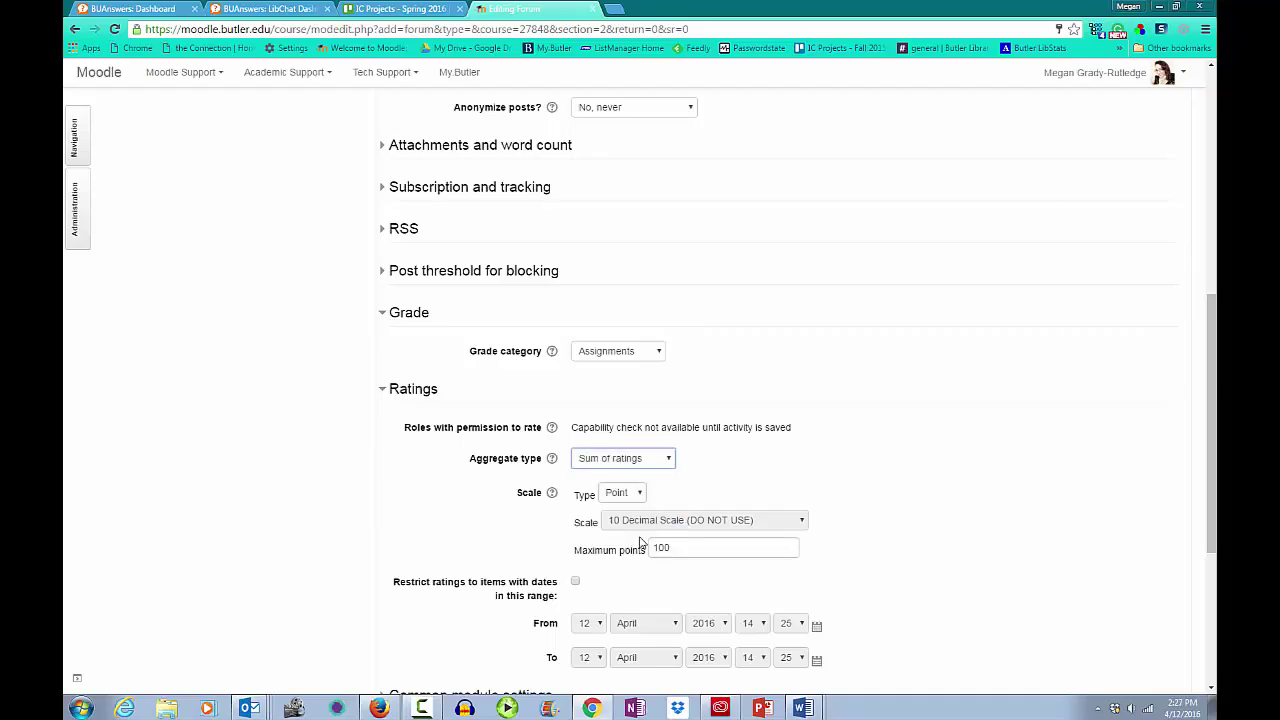
click(679, 547)
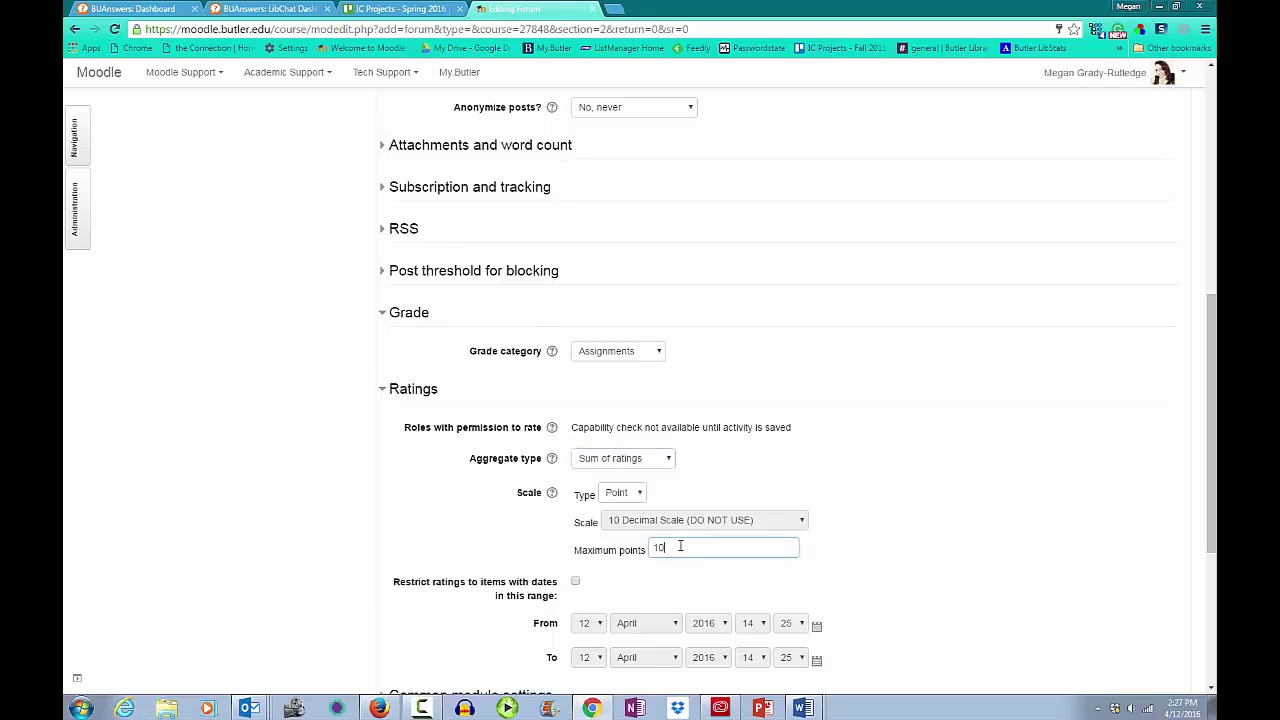
scroll(680, 546, down, 5)
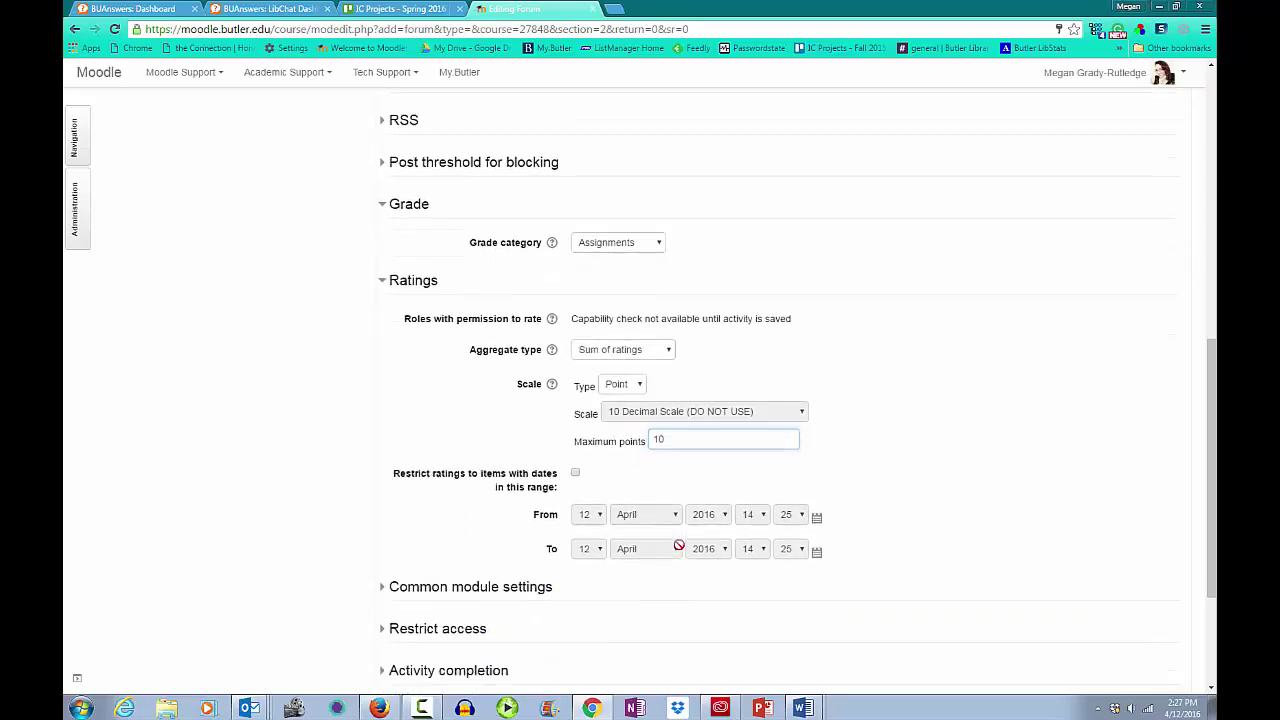
click(454, 472)
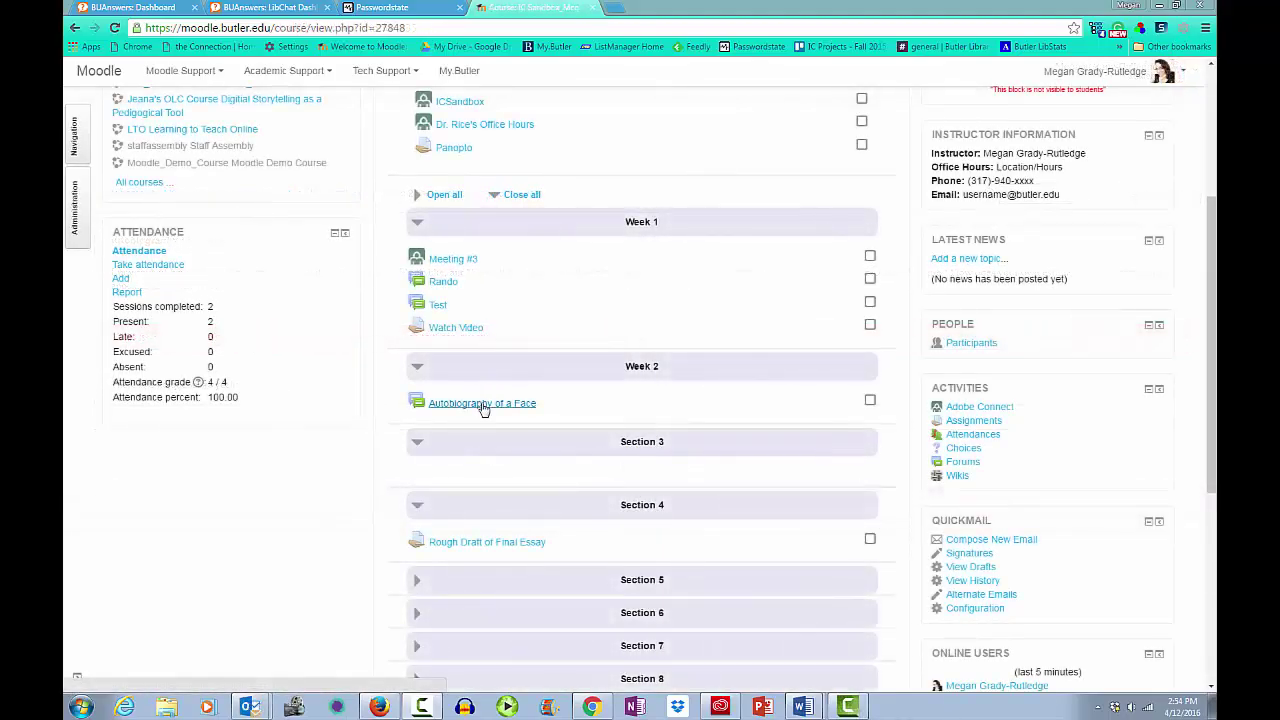
Post a new question in the "Autobiography of a Face" forum with subject "Let's get this discussion started!" and message "Who wants to go first?".
click(484, 405)
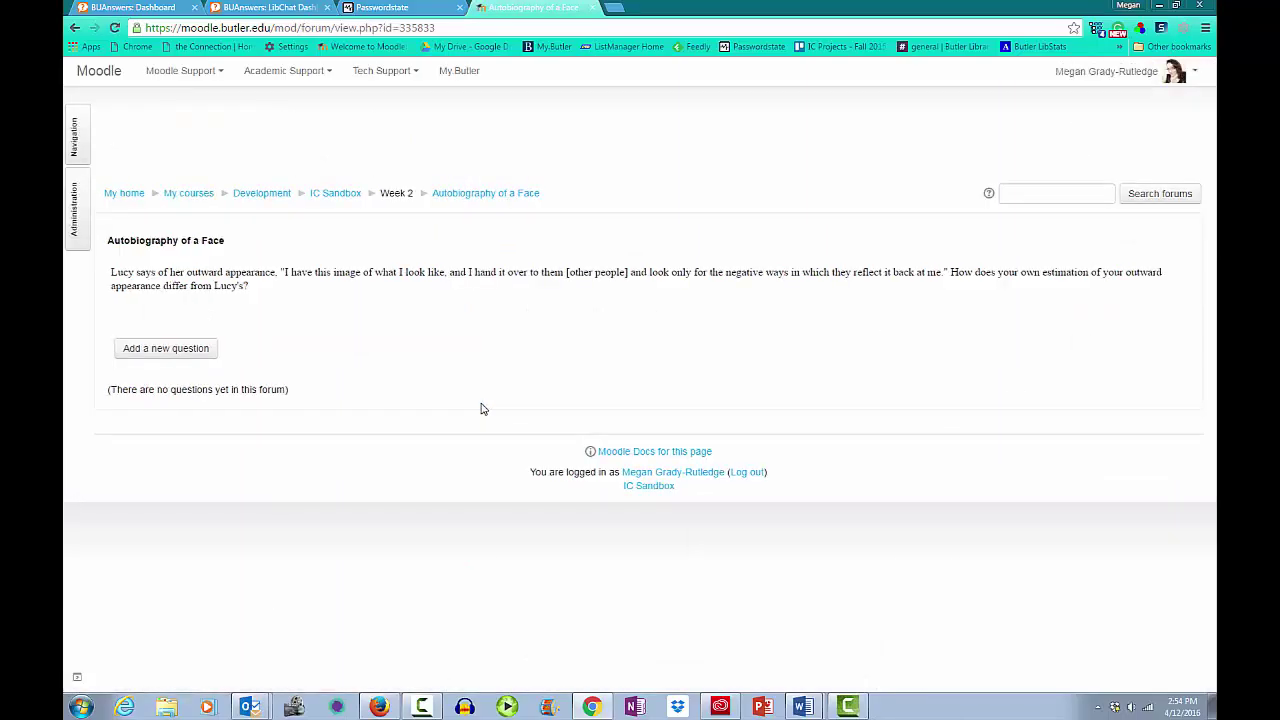
click(162, 347)
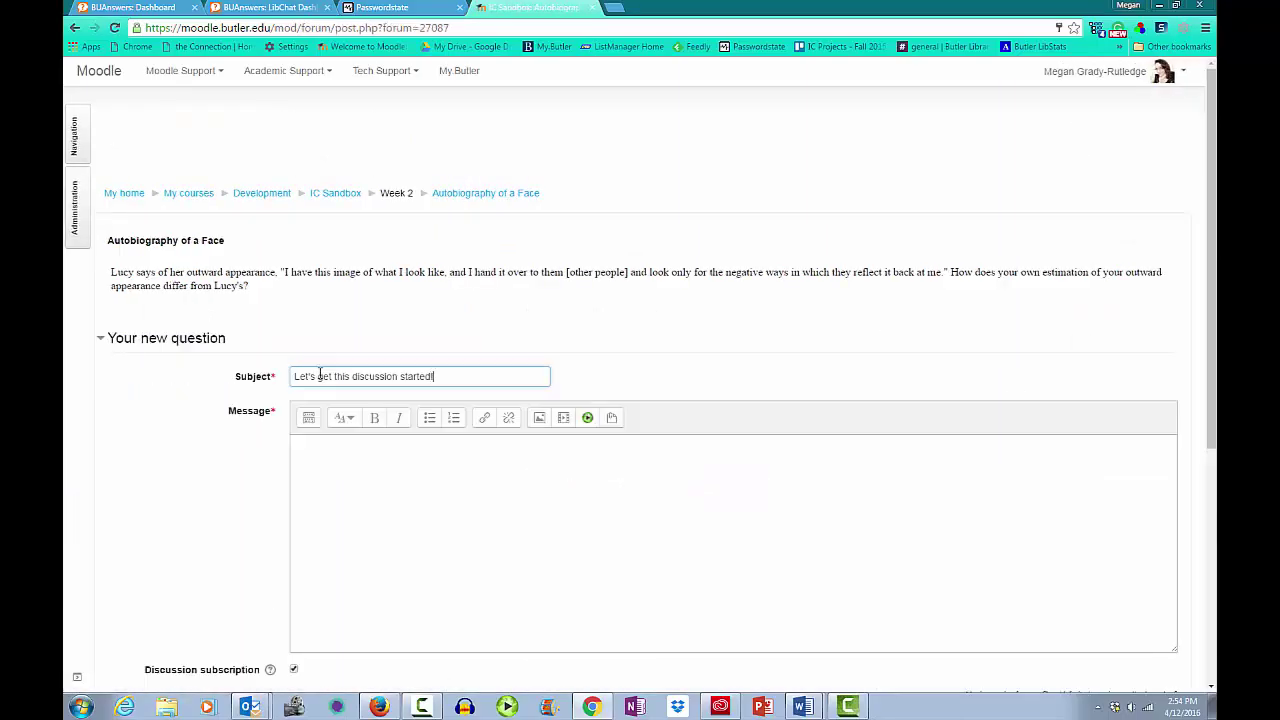
click(451, 503)
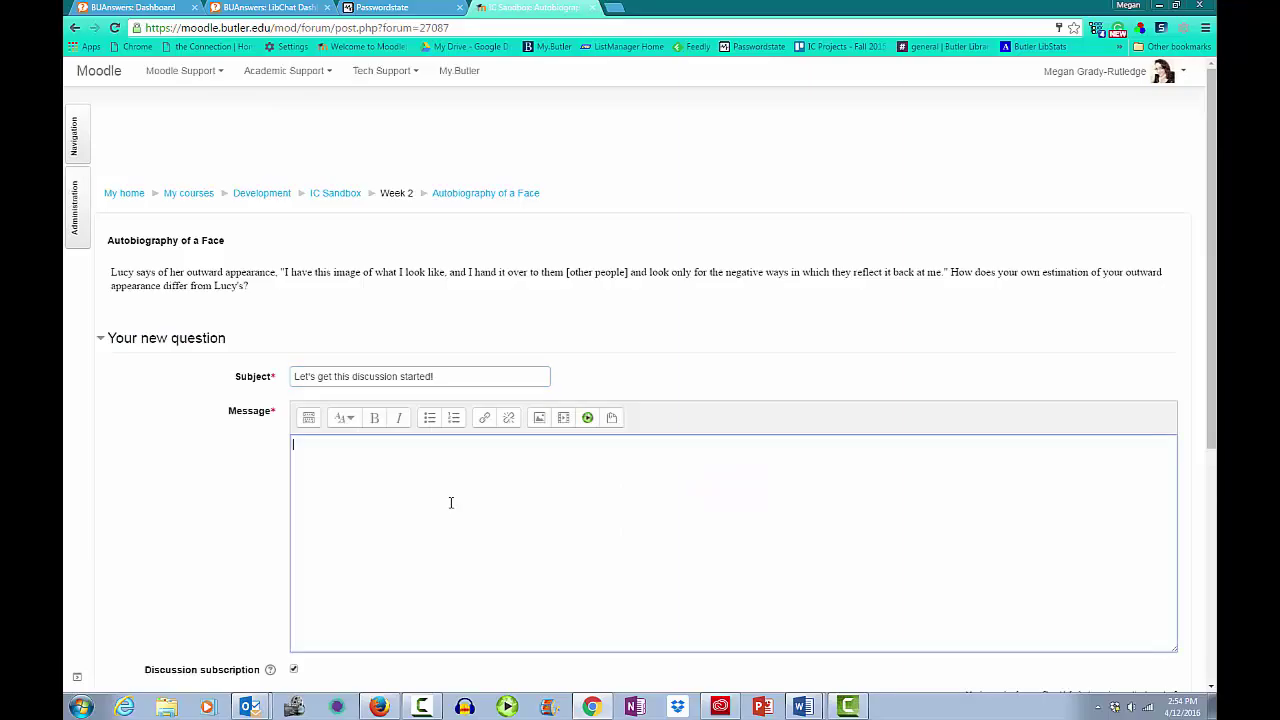
text(Who wants to go first?)
scroll(451, 503, down, 3)
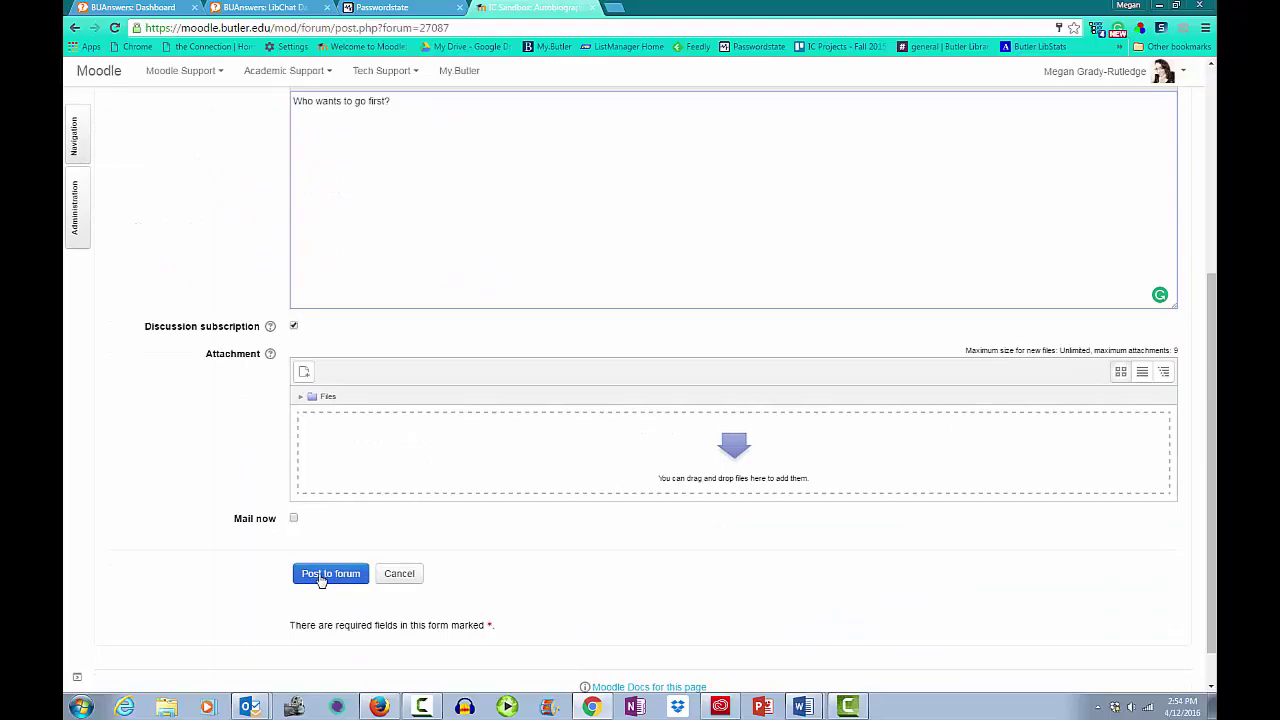
click(321, 575)
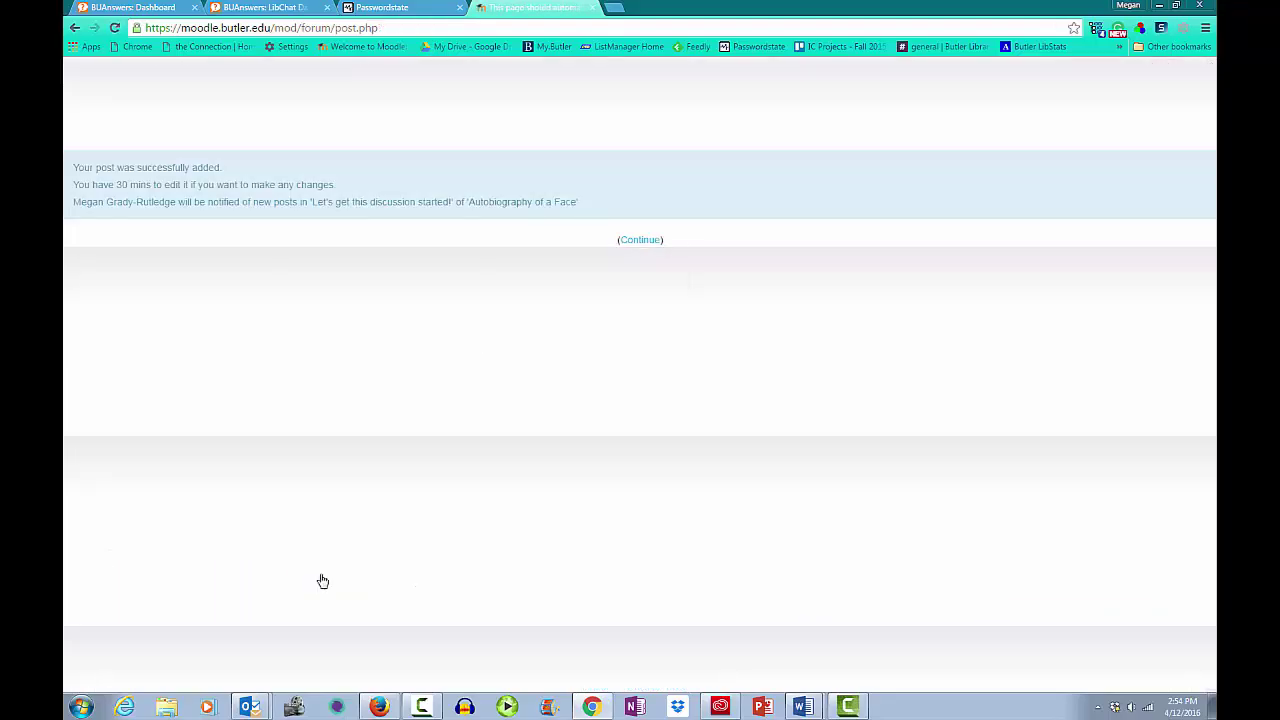
click(638, 240)
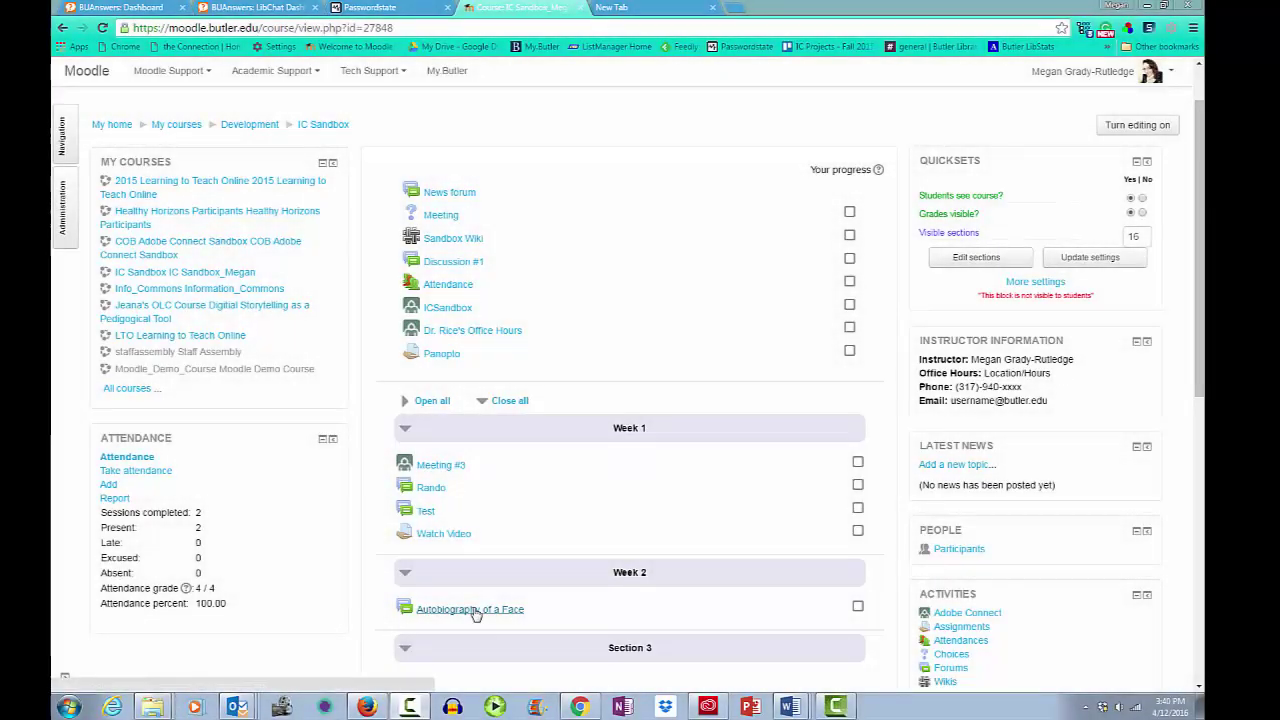
Open the "Let's get this discussion started!" discussion in the Week 2 forum and rate the student's reply 8.
click(470, 609)
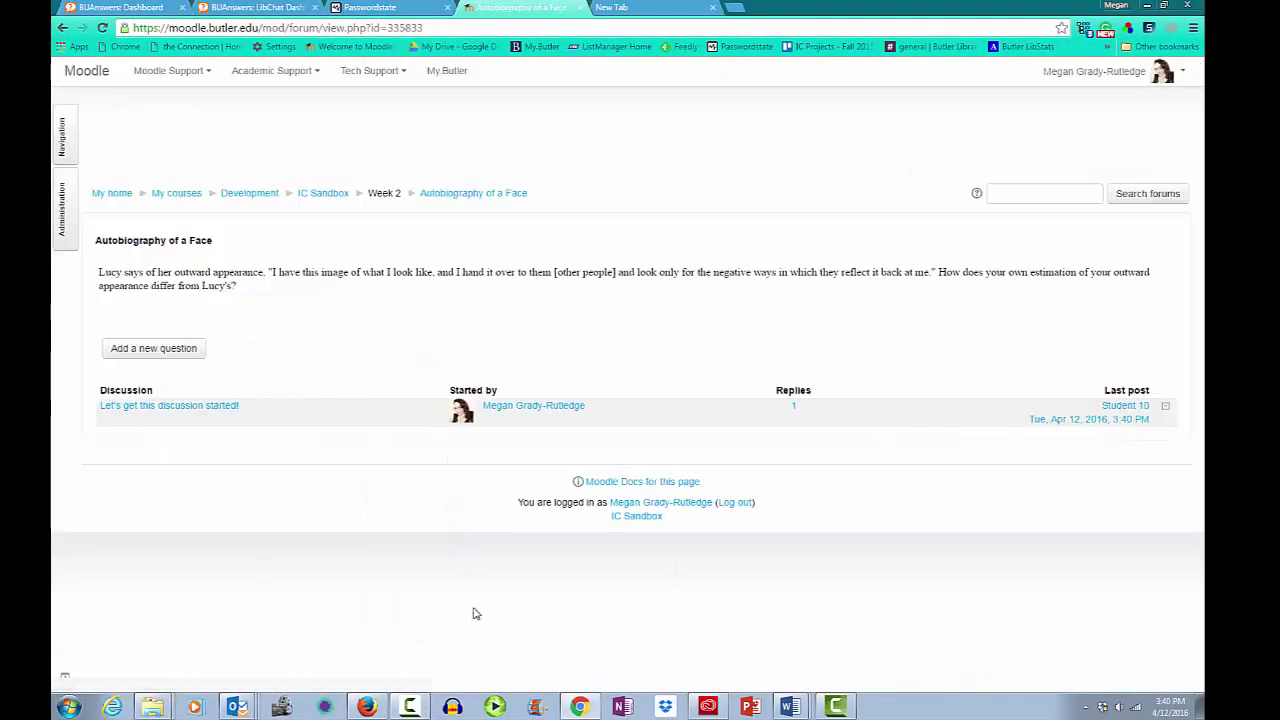
click(795, 410)
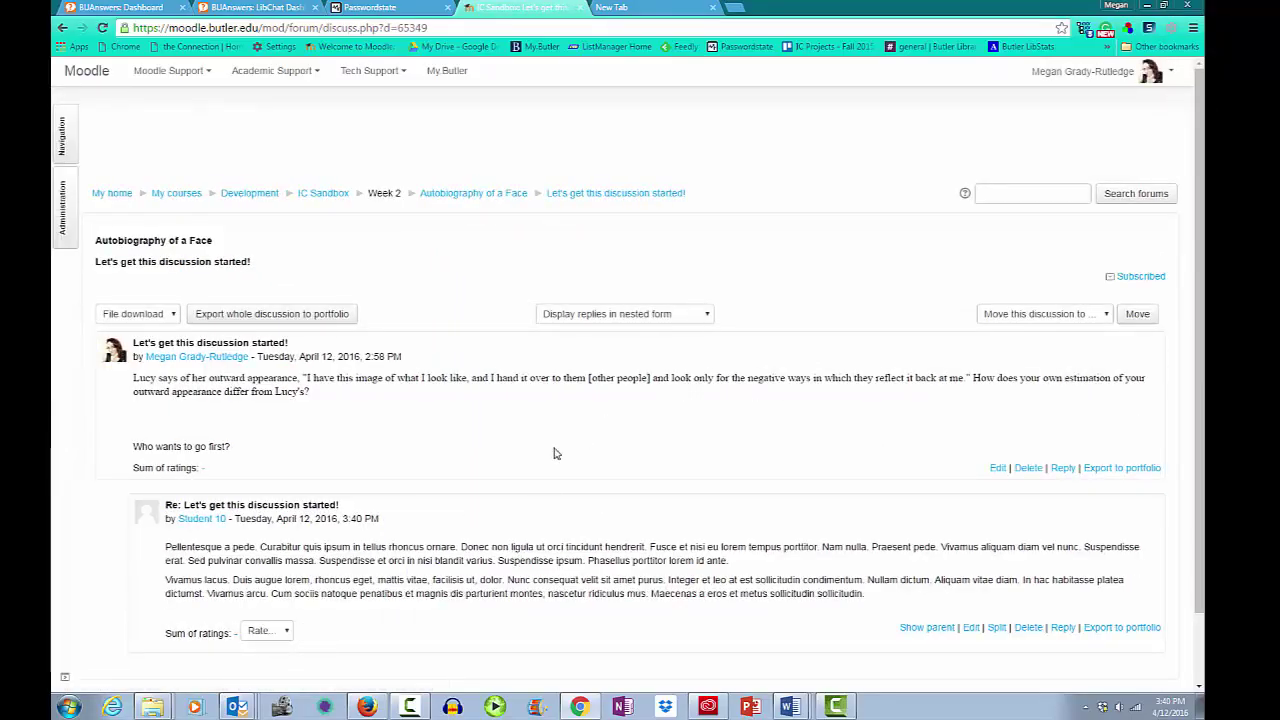
scroll(410, 612, down, 1)
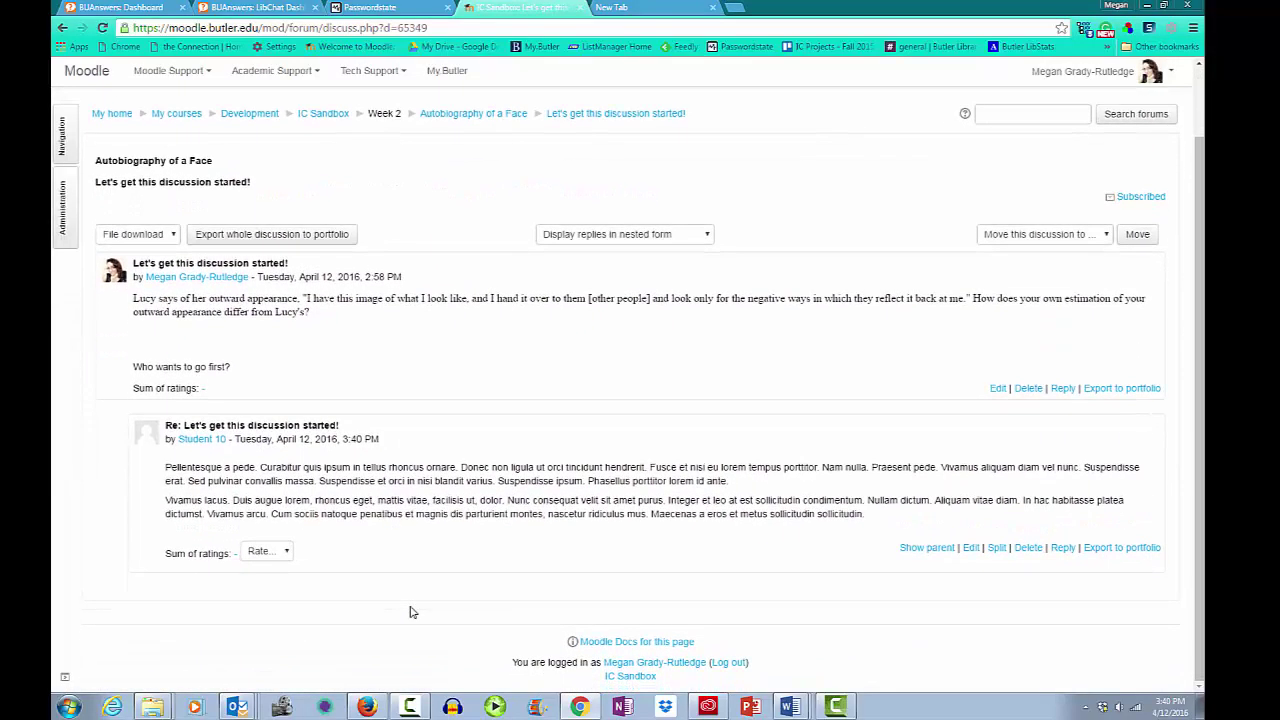
click(289, 554)
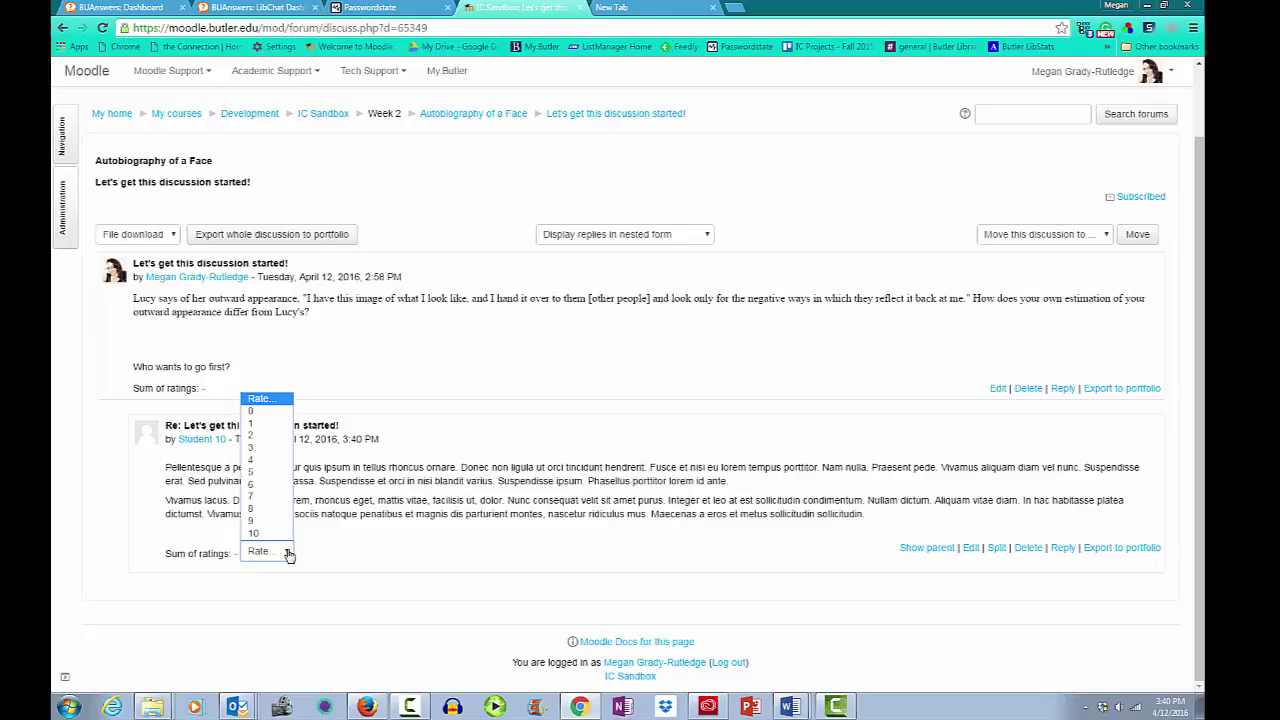
click(258, 510)
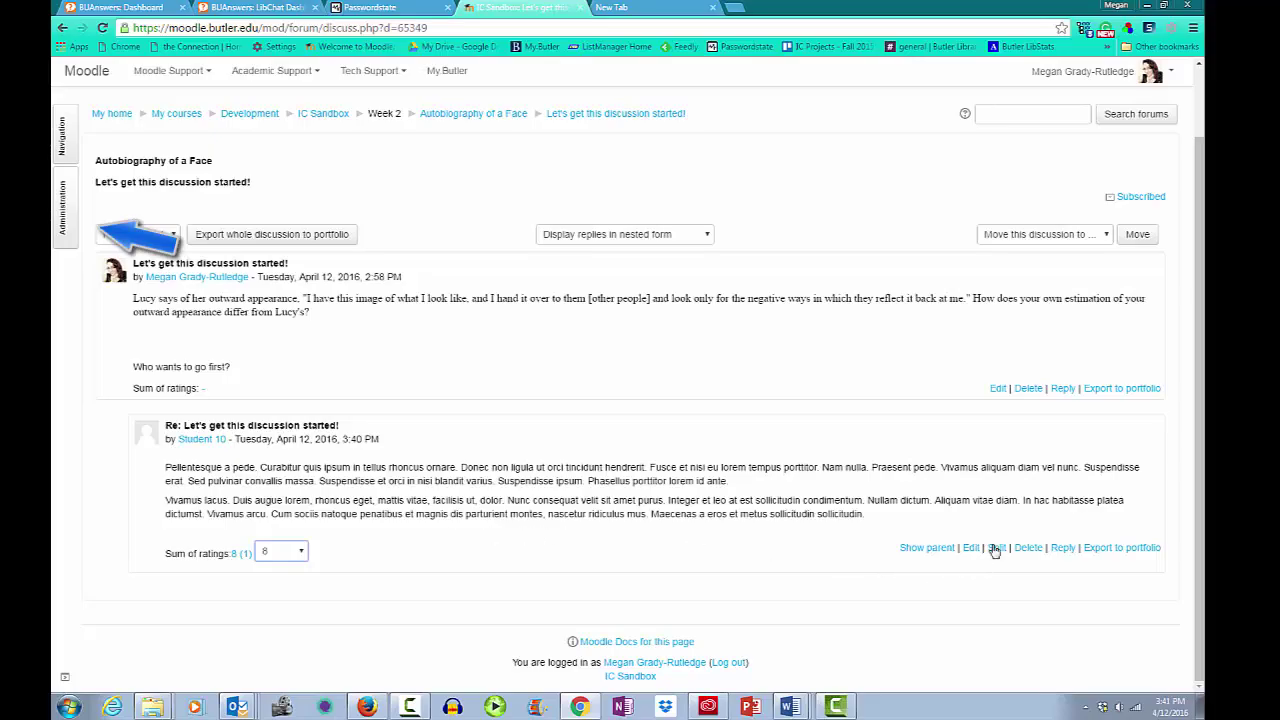
Return to the IC Sandbox course and check the "Autobiography of a Face" grades in the grader report.
scroll(827, 428, up, 1)
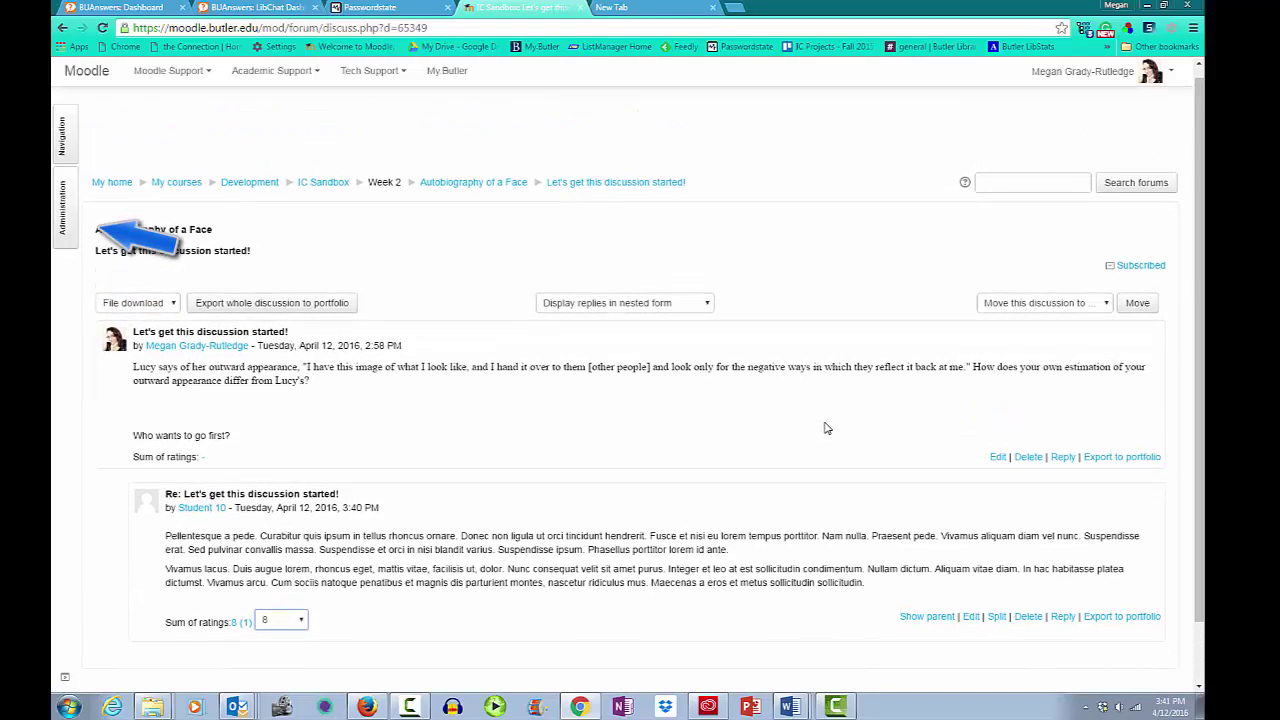
scroll(827, 428, down, 1)
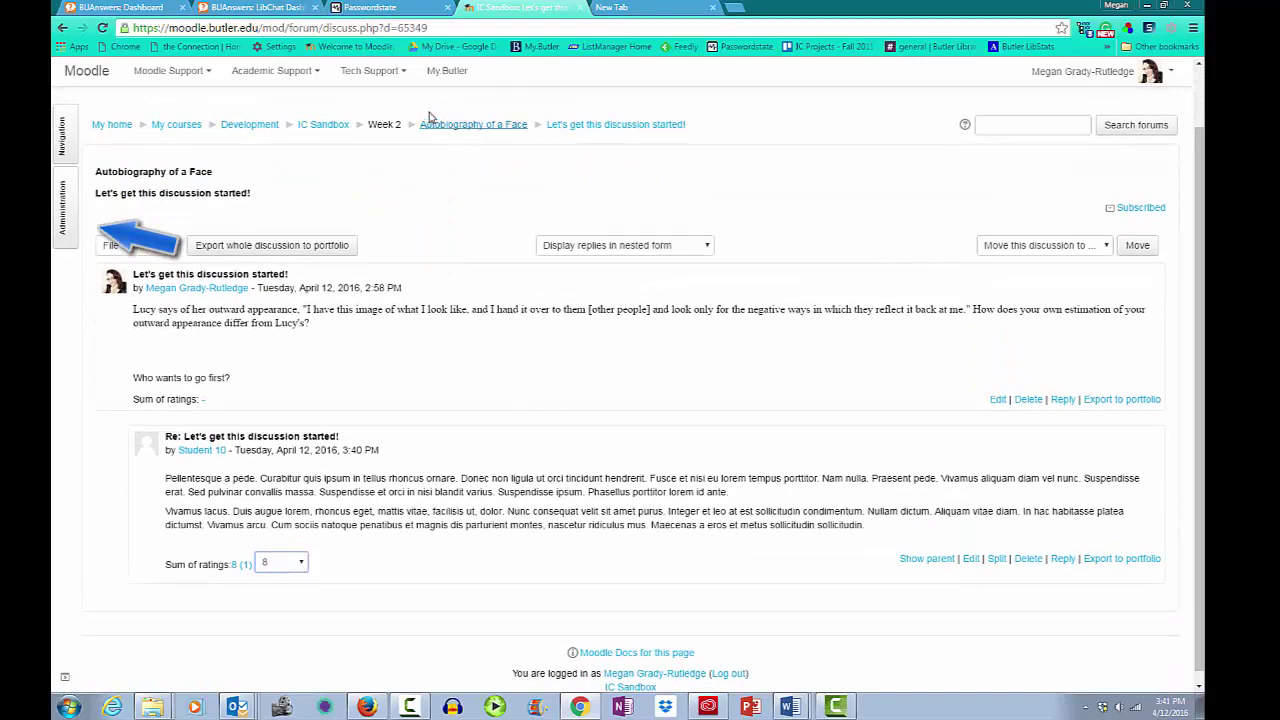
click(324, 131)
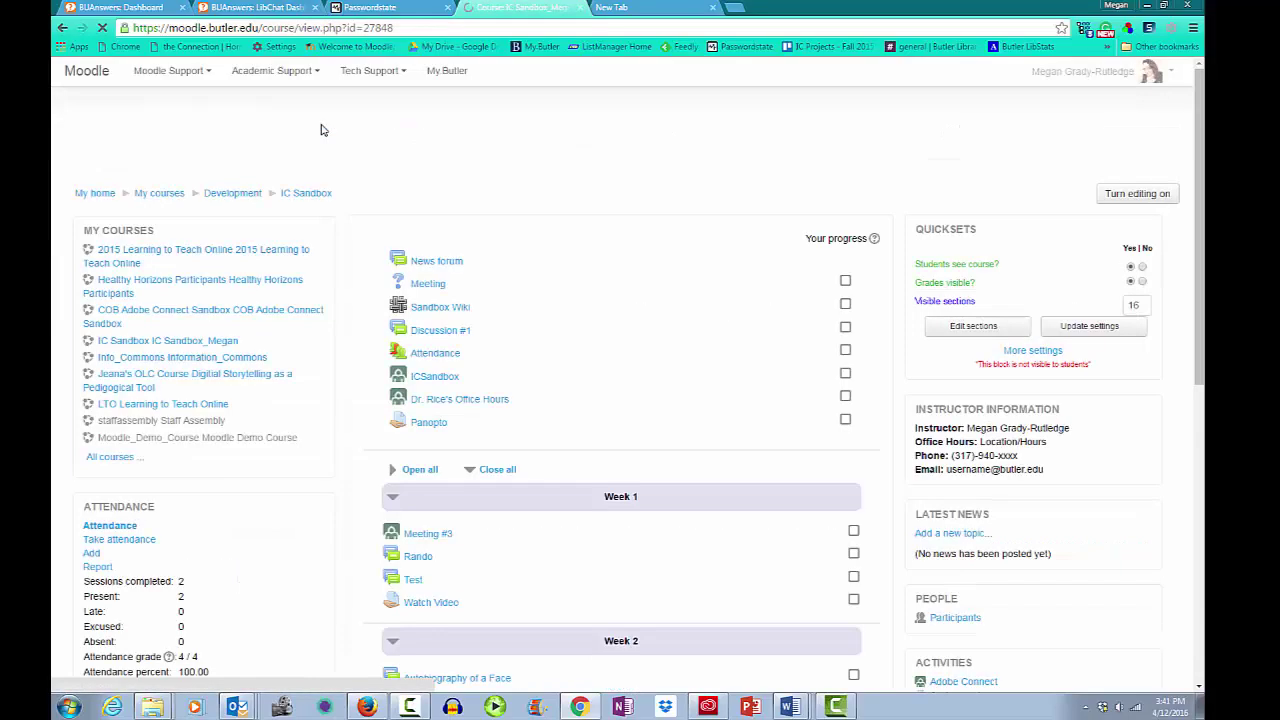
click(64, 215)
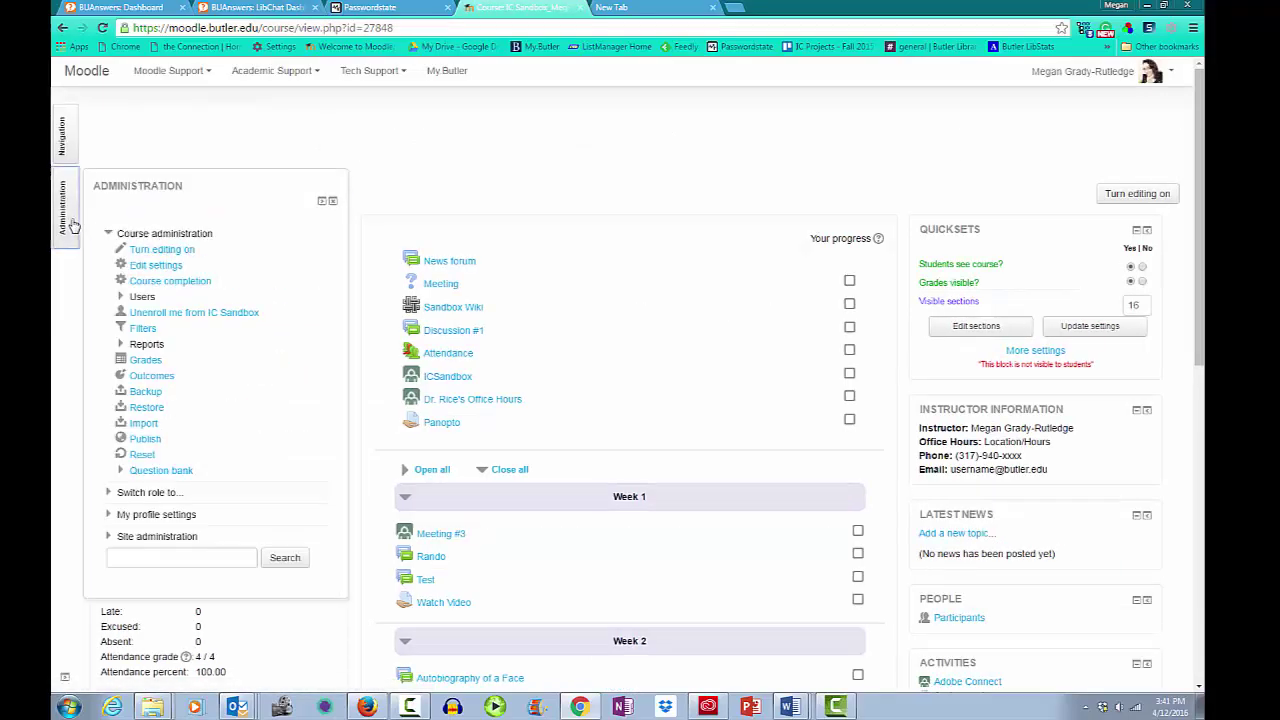
click(143, 361)
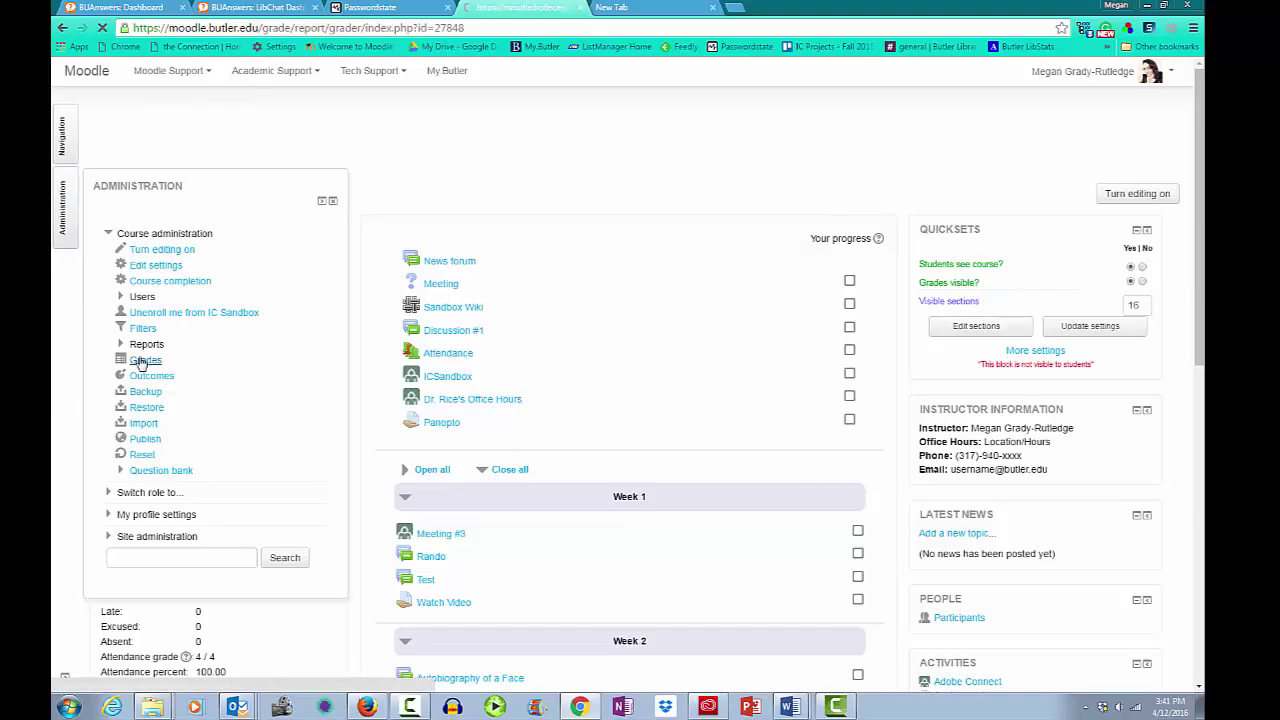
scroll(535, 358, down, 3)
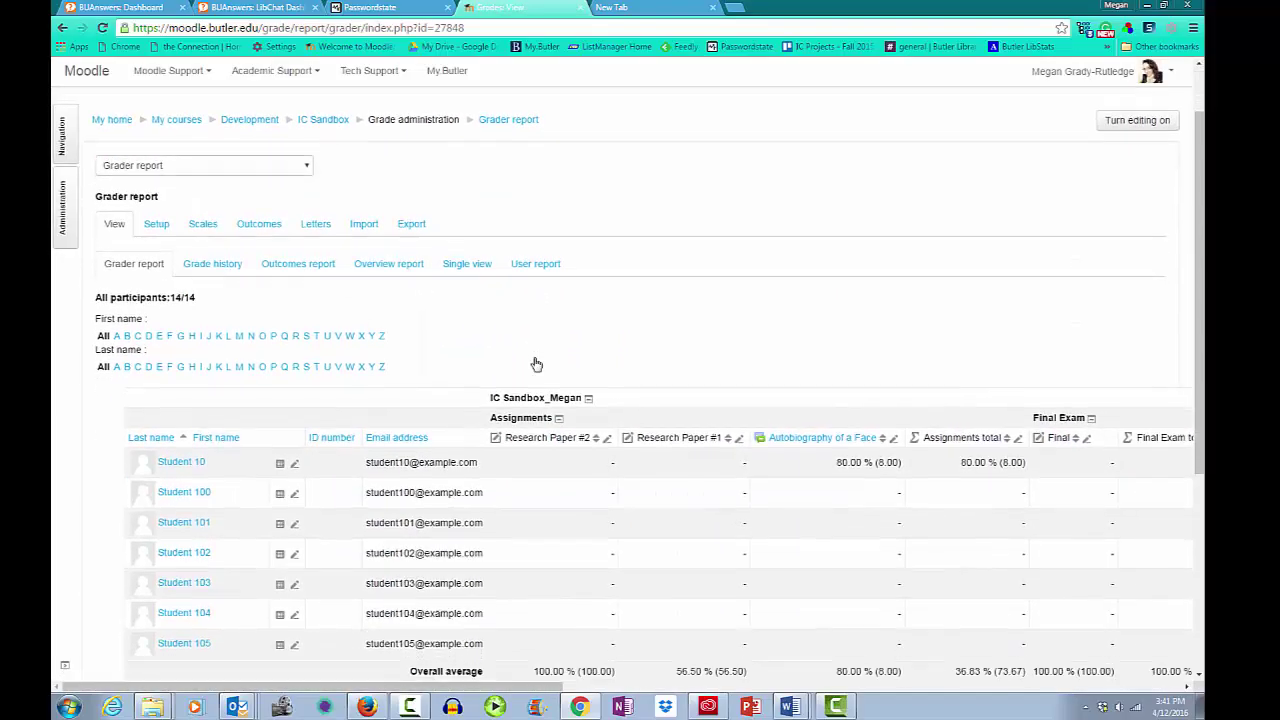